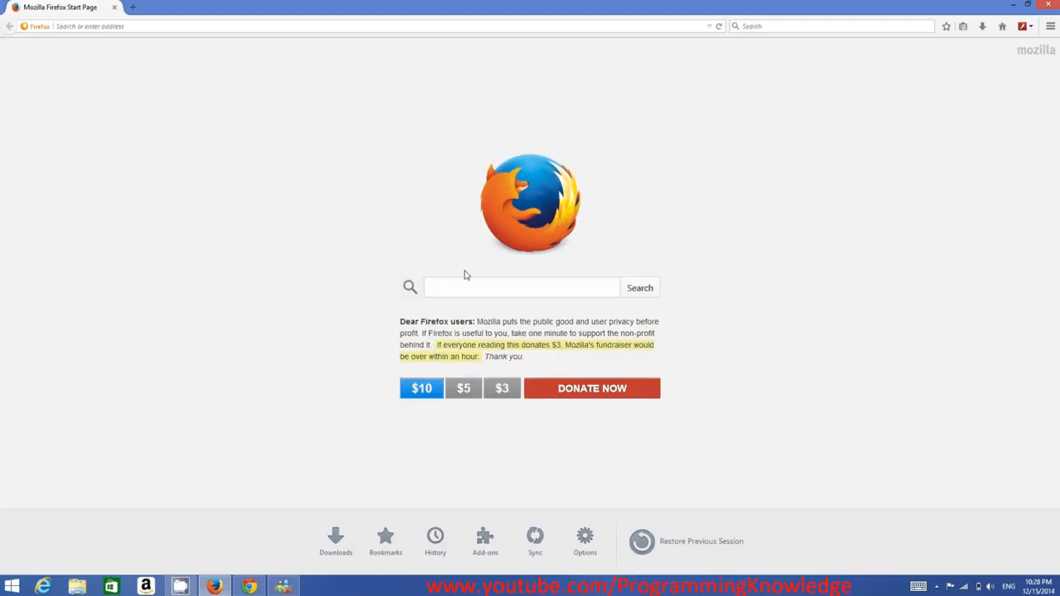
# Search the web for "eclipse ide" and open the Eclipse downloads page on eclipse.org.
pyautogui.click(464, 288)
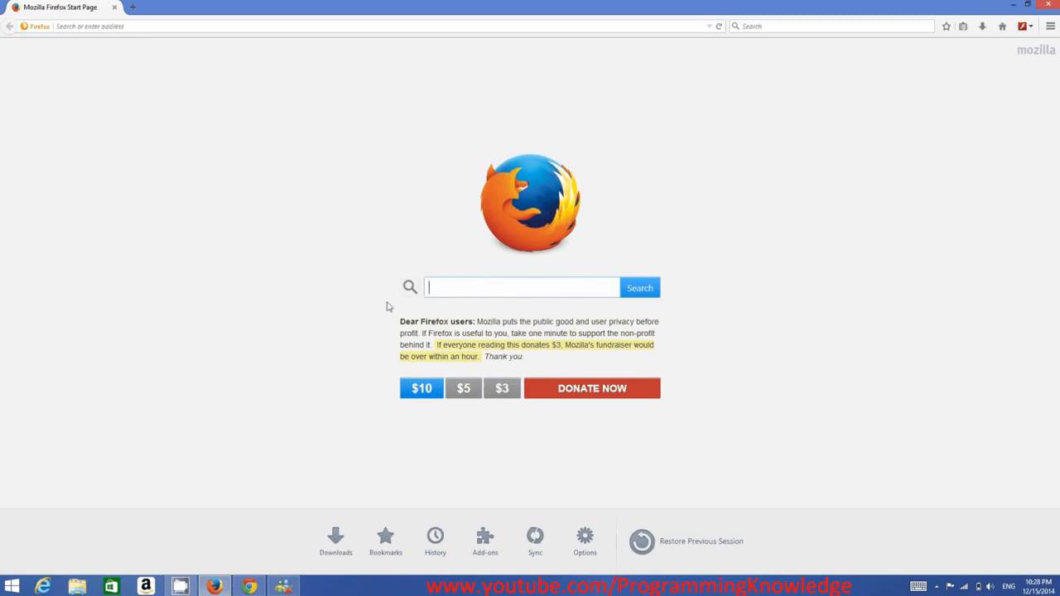
pyautogui.write('ec')
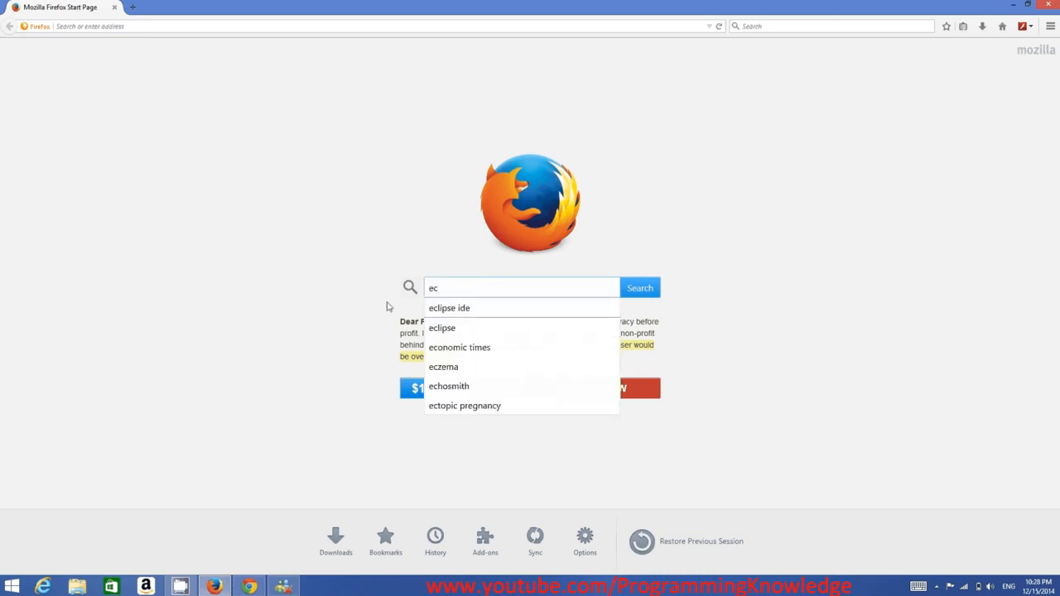
pyautogui.press('Down')
pyautogui.press('Return')
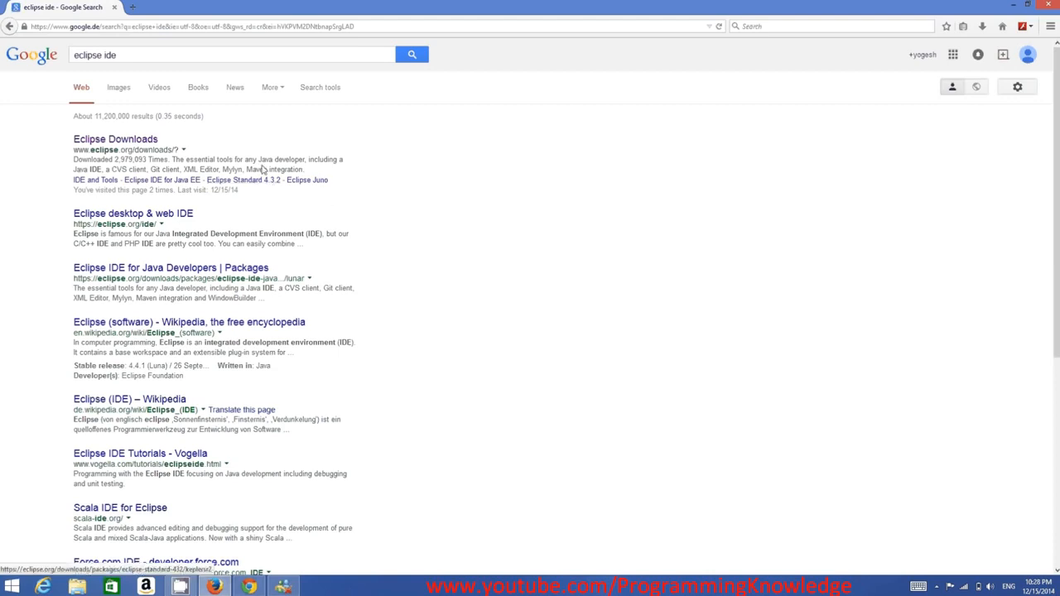
pyautogui.click(129, 140)
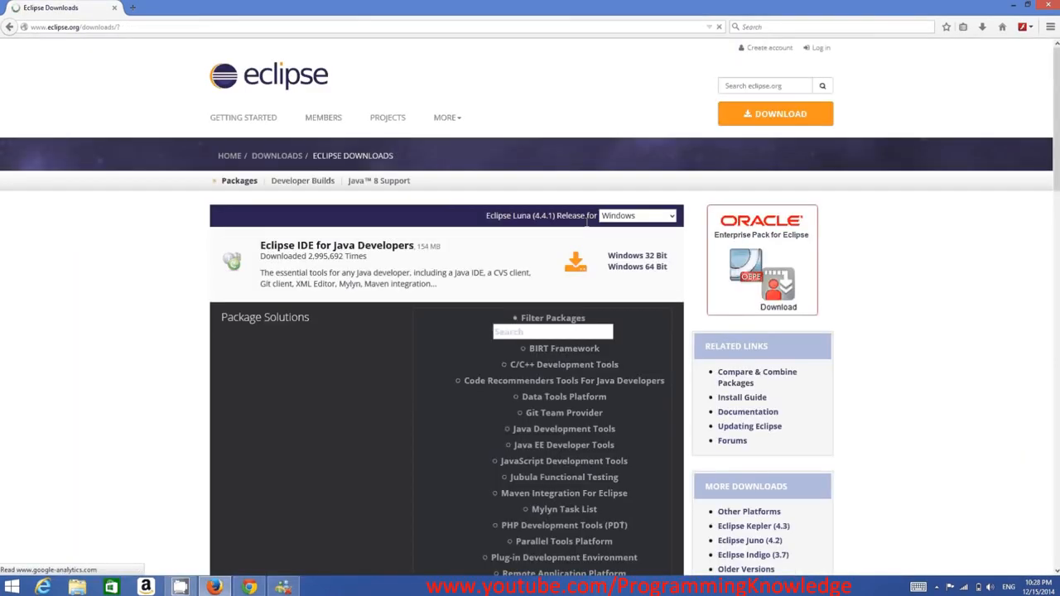
pyautogui.click(773, 114)
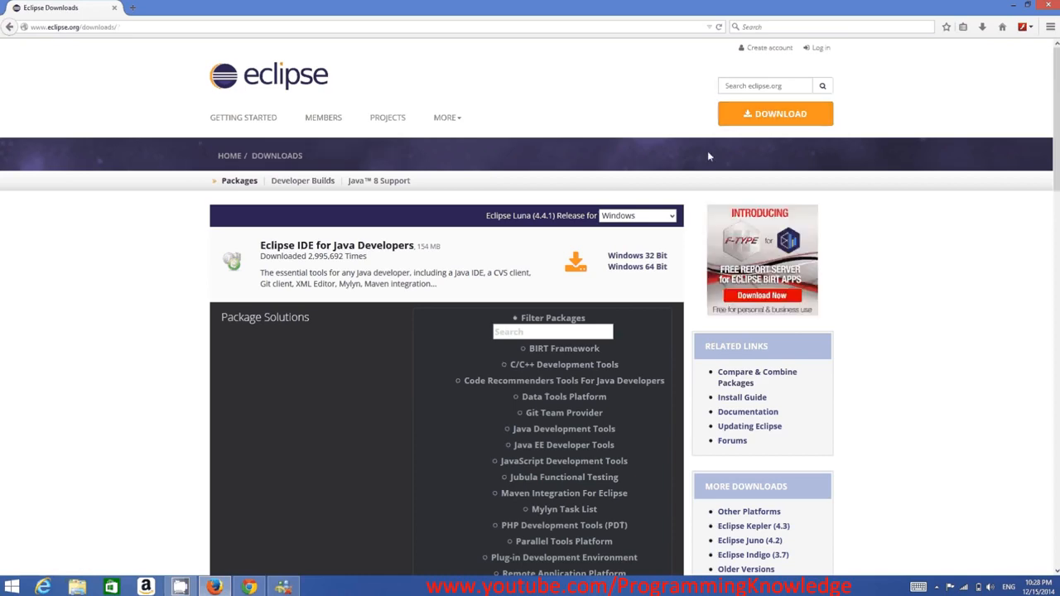
# Examine the Eclipse packages offered for Windows on the downloads page, including the Java, Java EE, C/C++ and PHP editions.
pyautogui.scroll(-5, 364, 251)
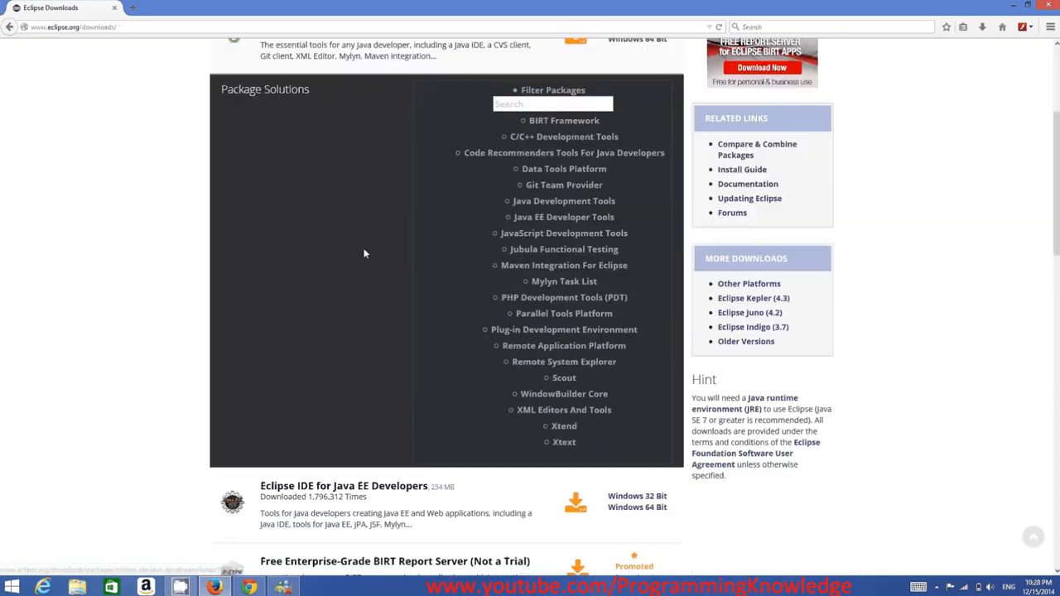
pyautogui.scroll(-2, 370, 277)
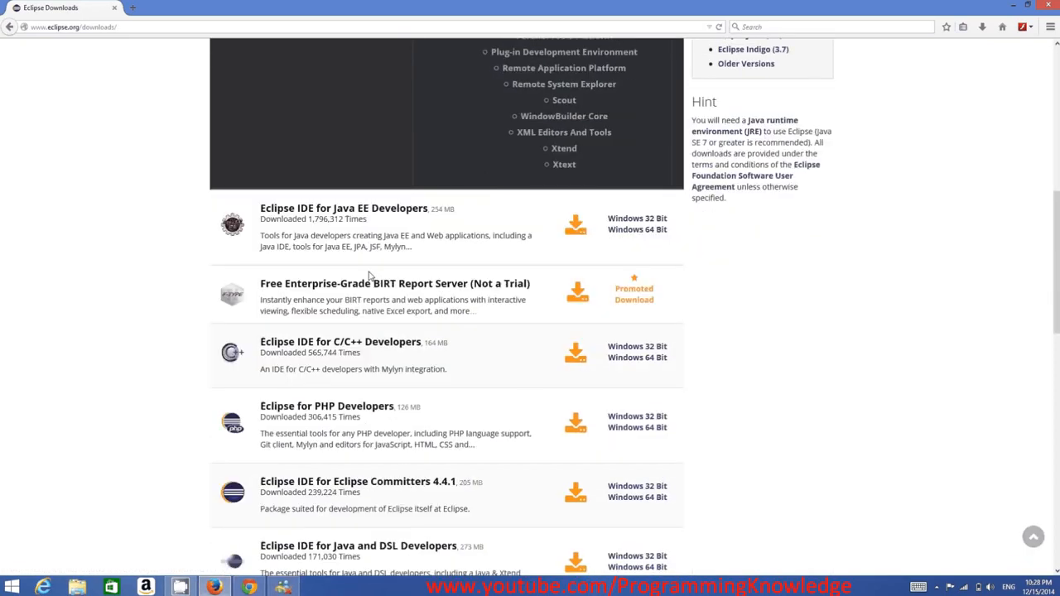
pyautogui.scroll(3, 391, 241)
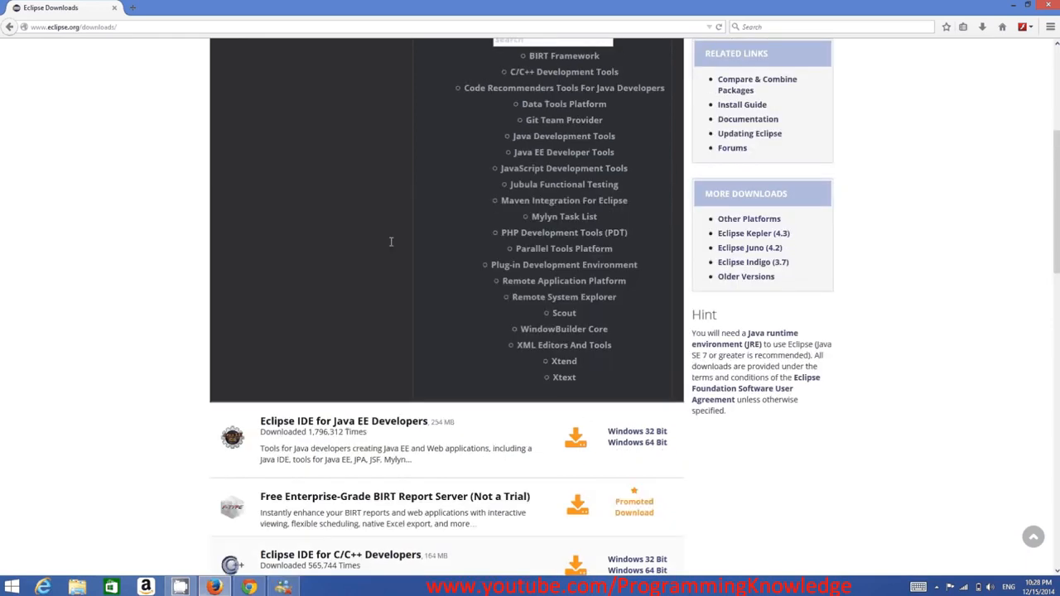
pyautogui.scroll(3, 391, 241)
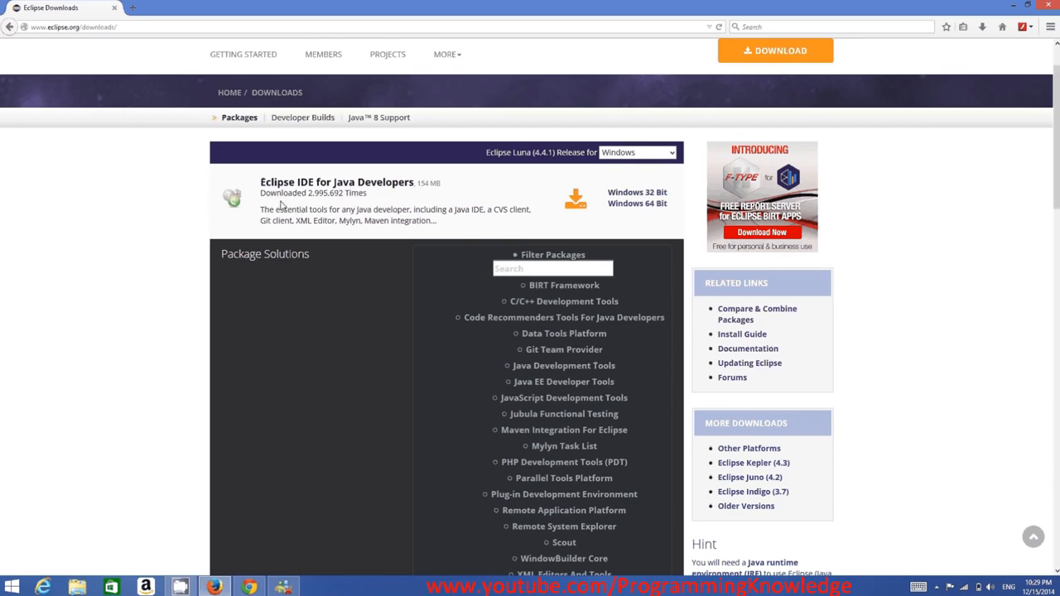
pyautogui.scroll(-1, 322, 243)
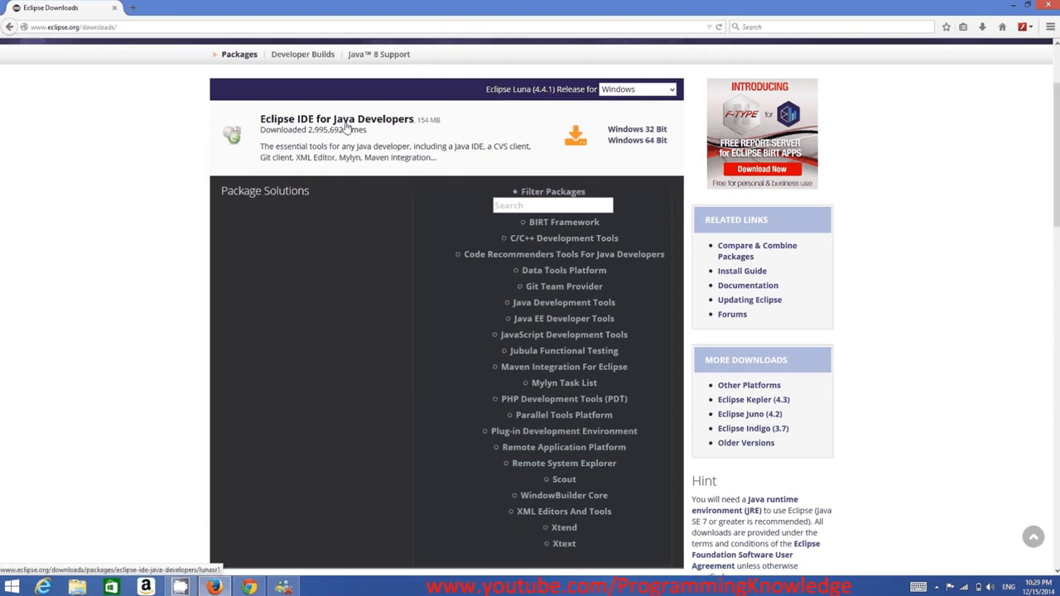
pyautogui.scroll(-5, 346, 233)
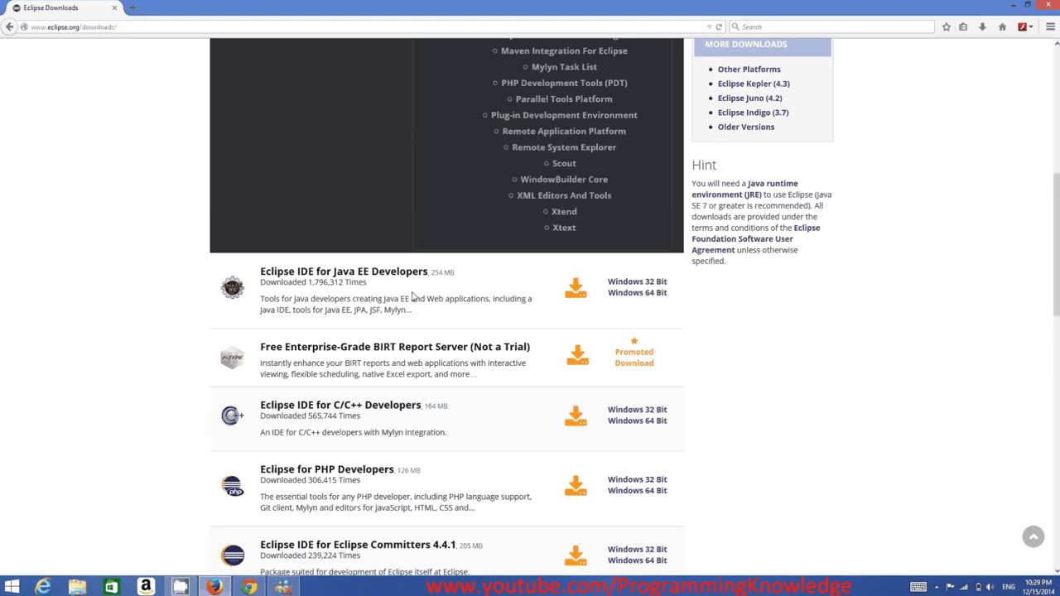
pyautogui.scroll(-1, 412, 297)
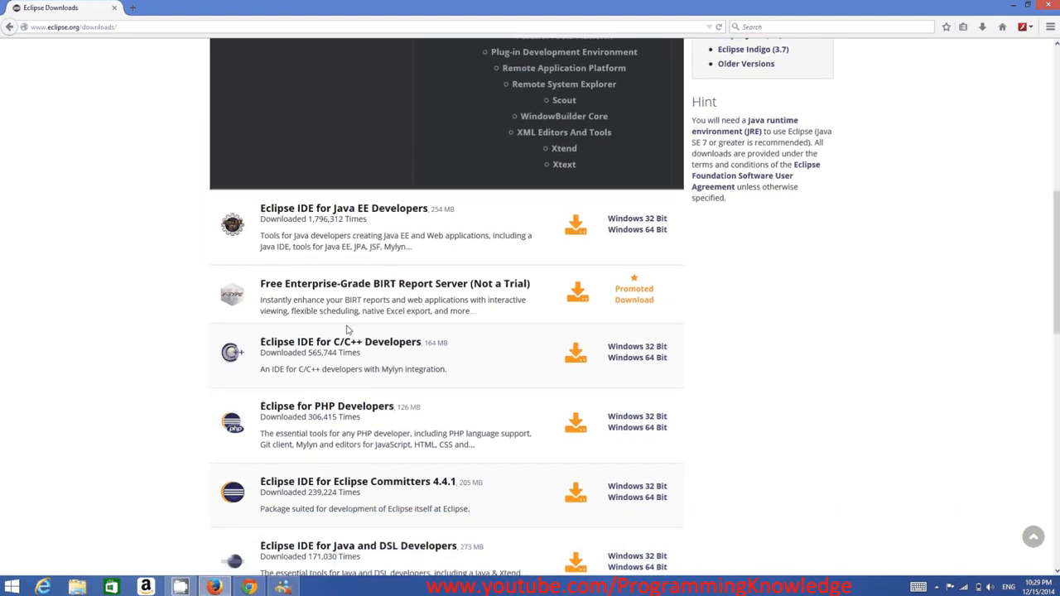
pyautogui.scroll(-1, 308, 354)
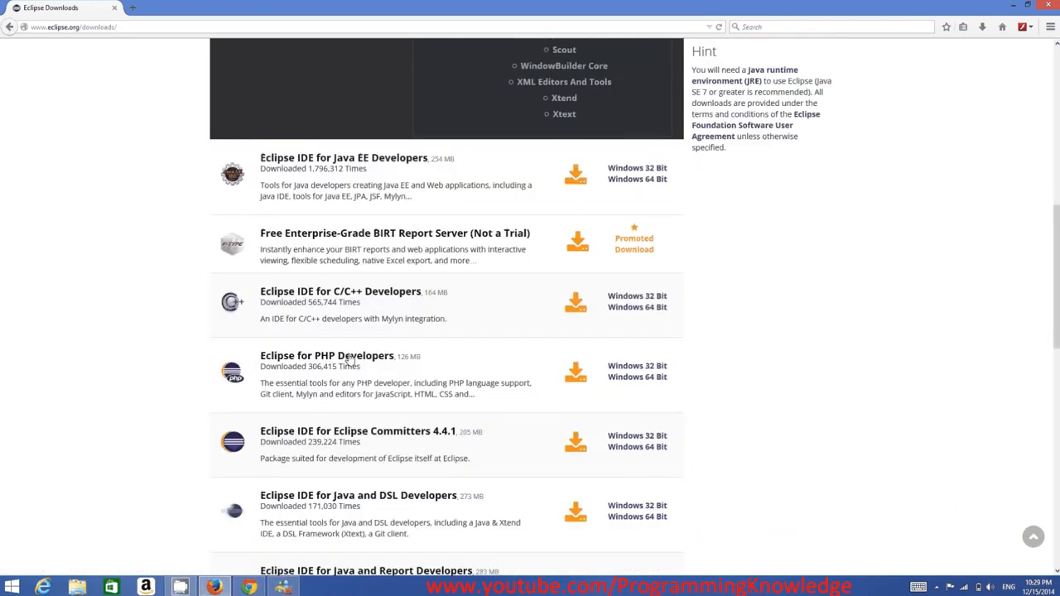
pyautogui.scroll(-2, 323, 365)
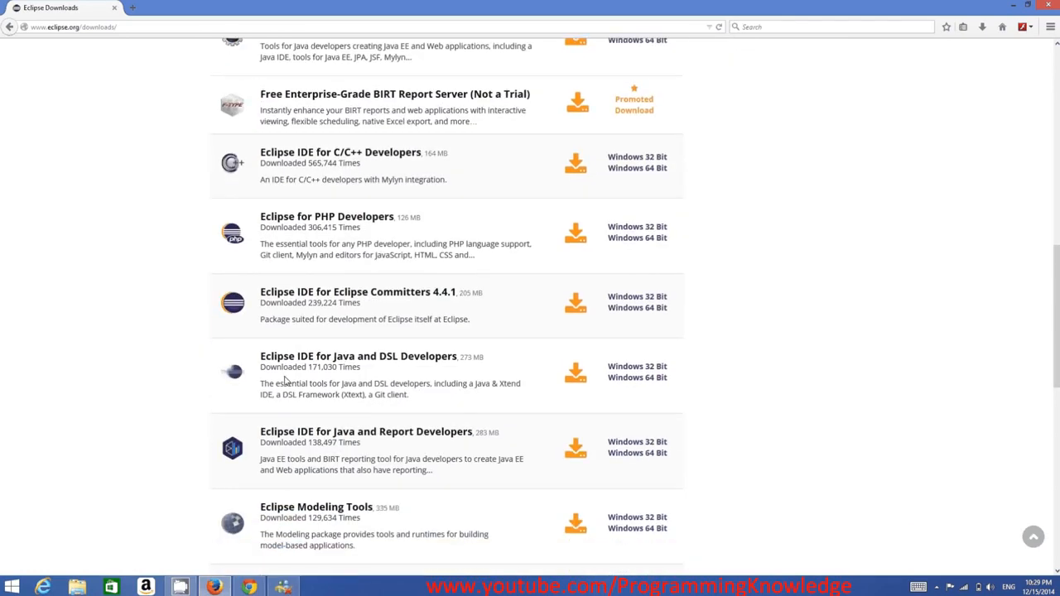
pyautogui.scroll(-3, 297, 372)
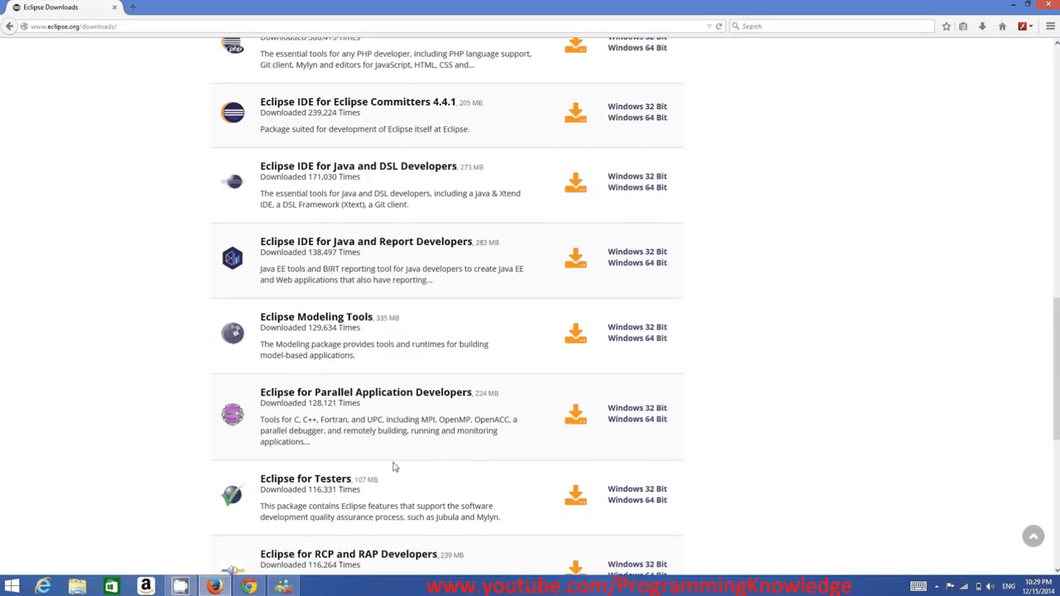
pyautogui.scroll(14, 478, 468)
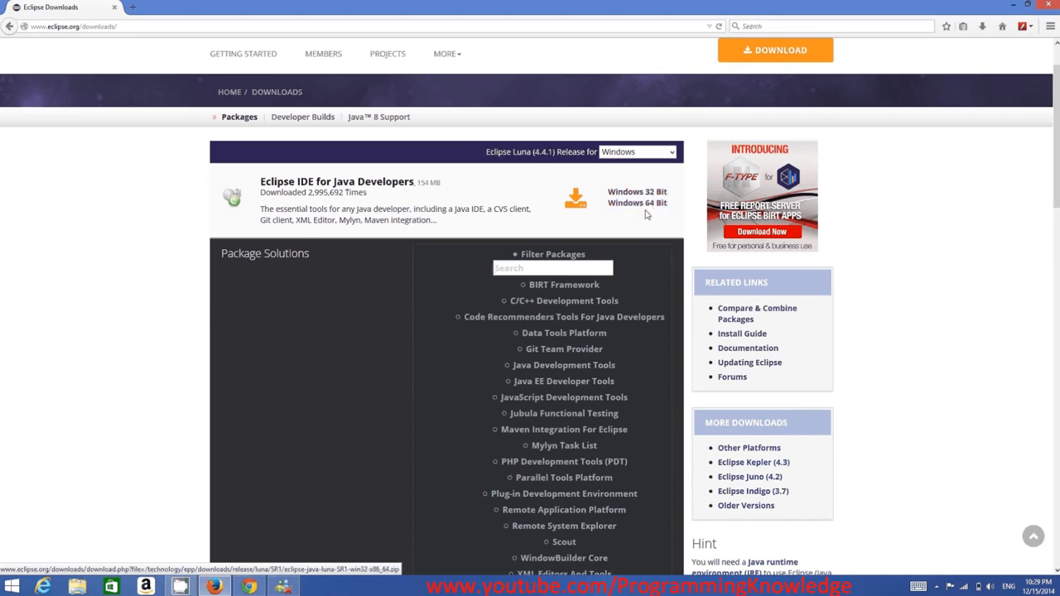
# Search Windows for the System page and check there whether the computer runs a 32-bit or 64-bit operating system.
pyautogui.moveTo(1059, 2)
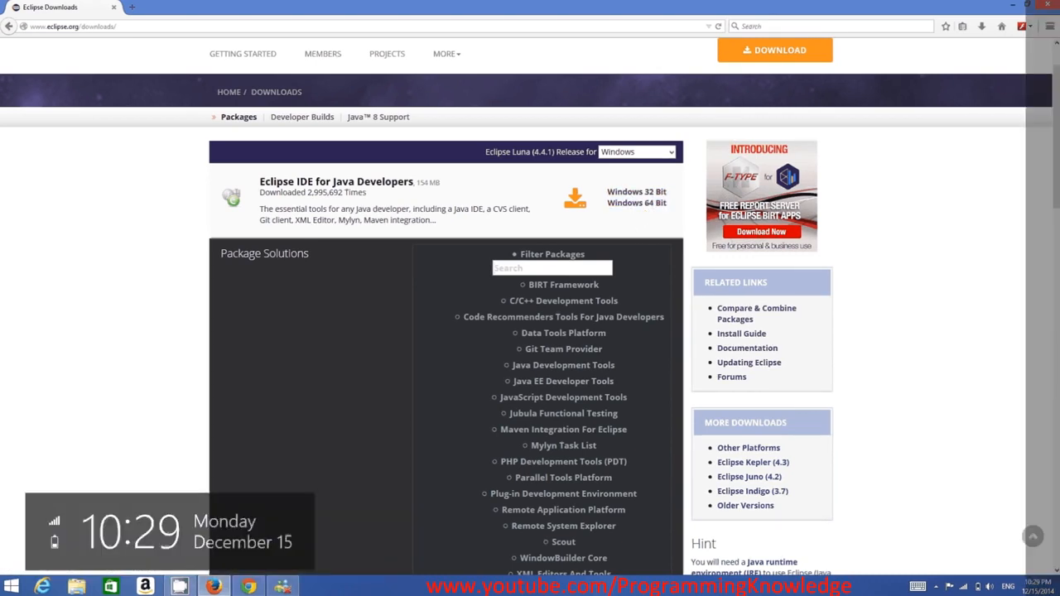
pyautogui.click(1025, 266)
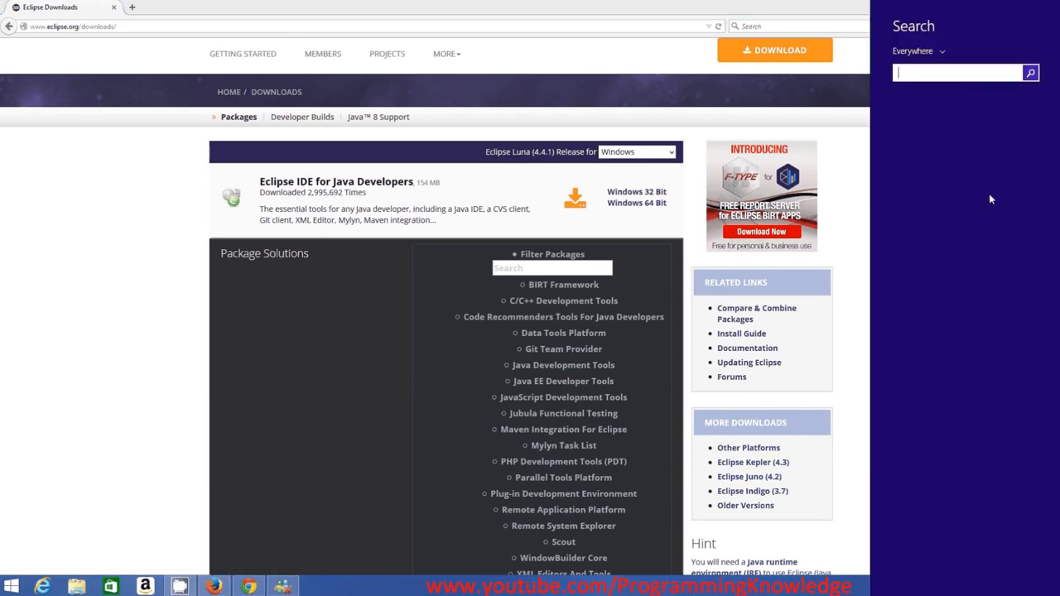
pyautogui.write('sz')
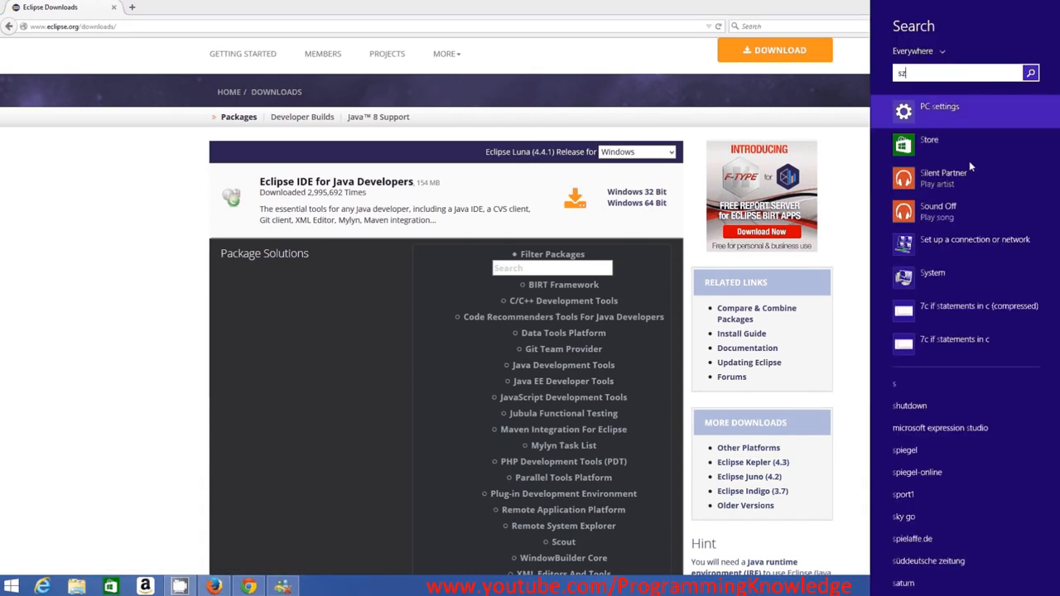
pyautogui.press('BackSpace')
pyautogui.write('y')
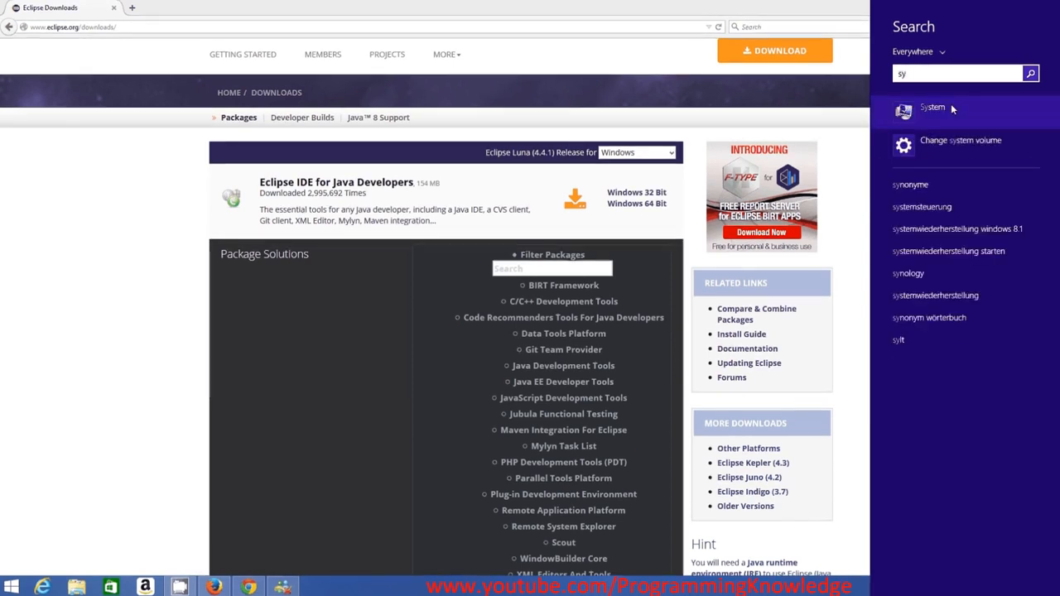
pyautogui.click(951, 103)
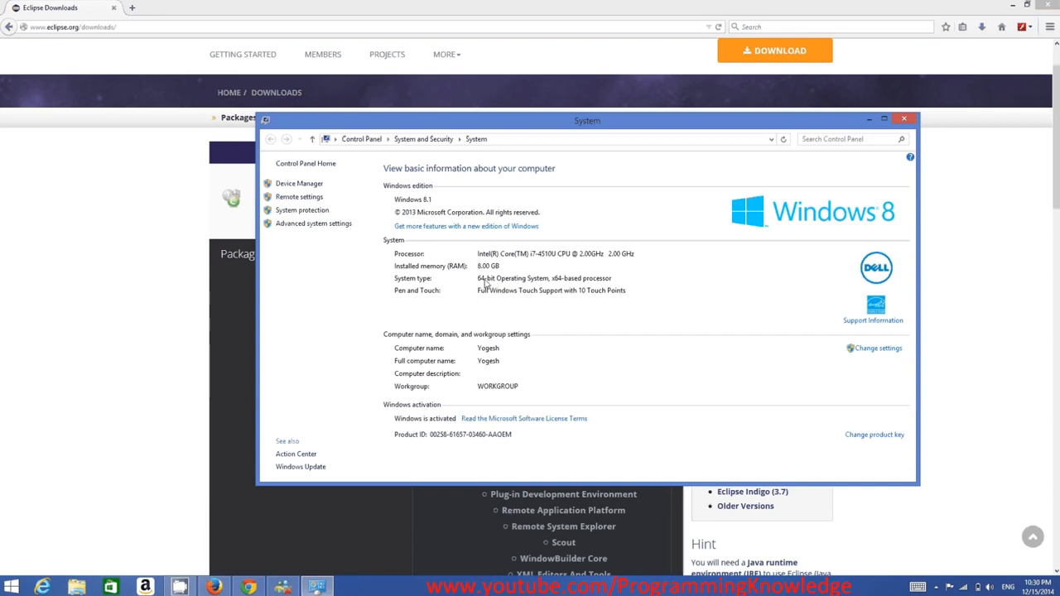
pyautogui.click(901, 121)
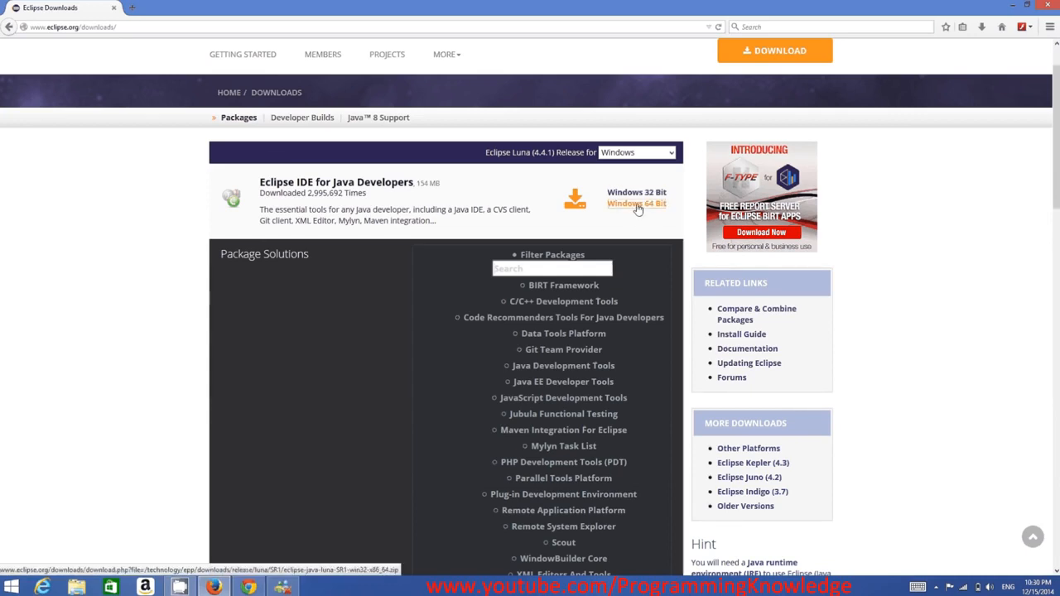
# Download the Windows 64 Bit Eclipse IDE for Java Developers from the suggested German AG-DSN TU-Dresden mirror, saving the ZIP file.
pyautogui.click(638, 205)
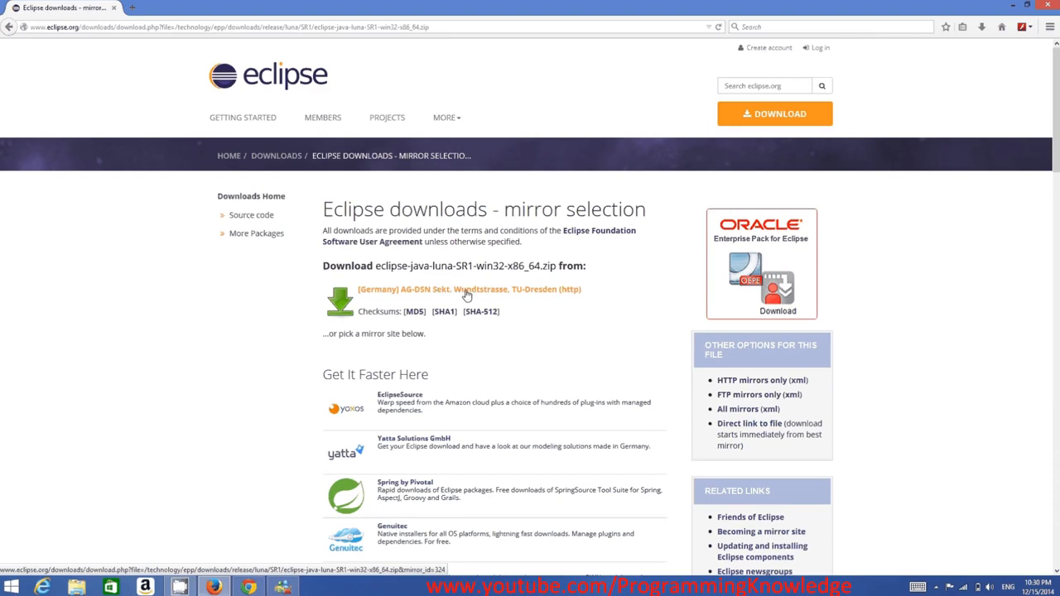
pyautogui.scroll(-5, 514, 308)
pyautogui.scroll(-5, 516, 310)
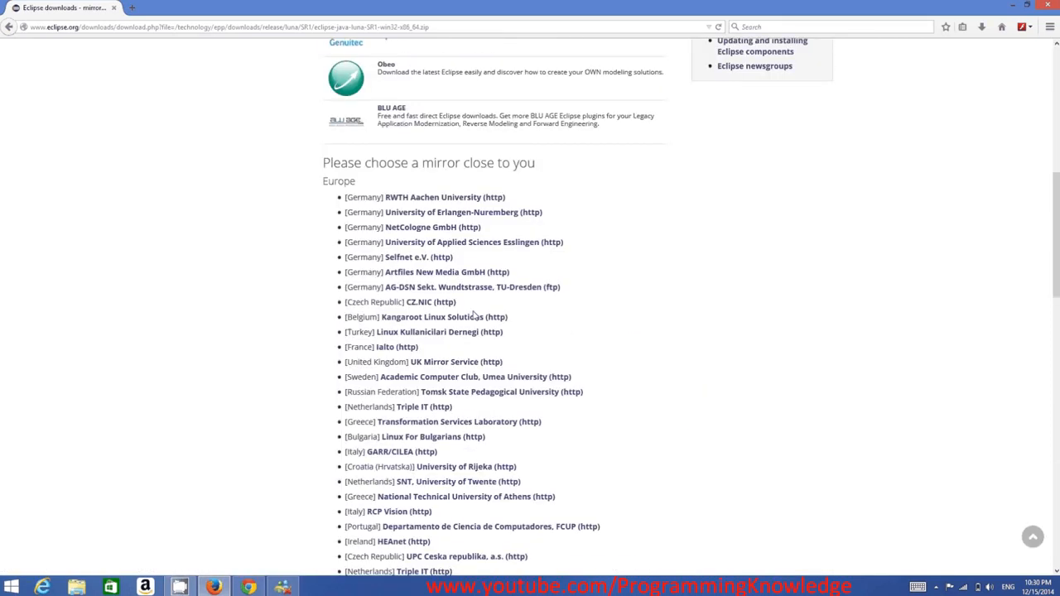
pyautogui.scroll(-4, 436, 407)
pyautogui.scroll(-5, 431, 413)
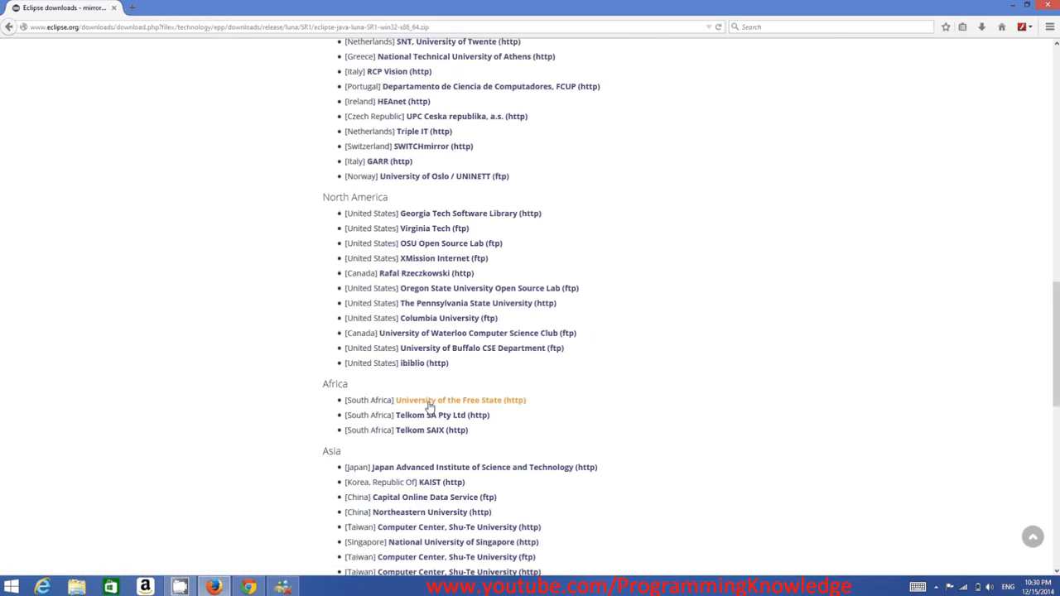
pyautogui.scroll(7, 430, 398)
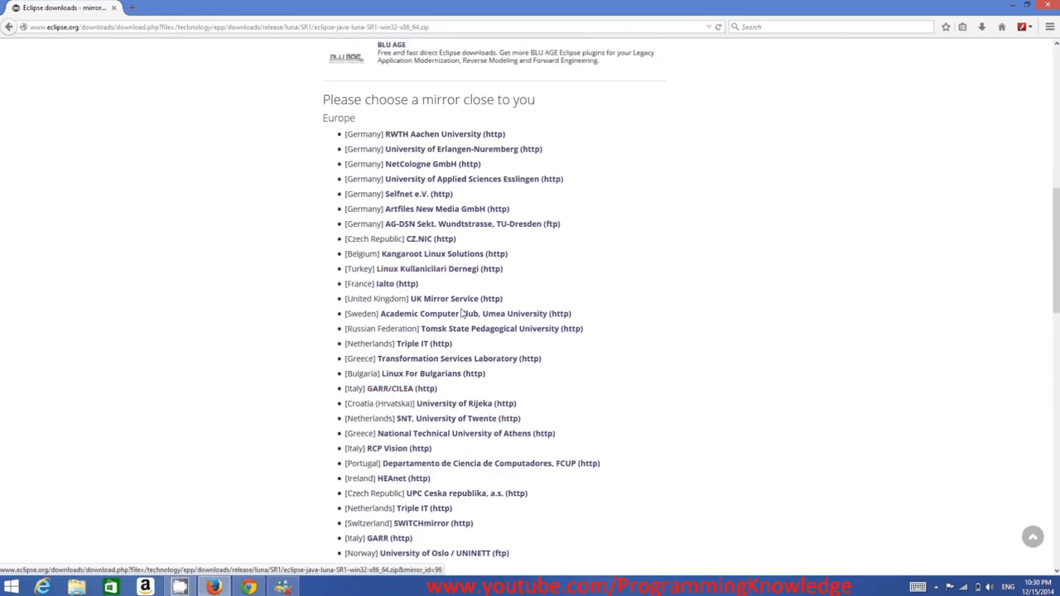
pyautogui.scroll(10, 462, 309)
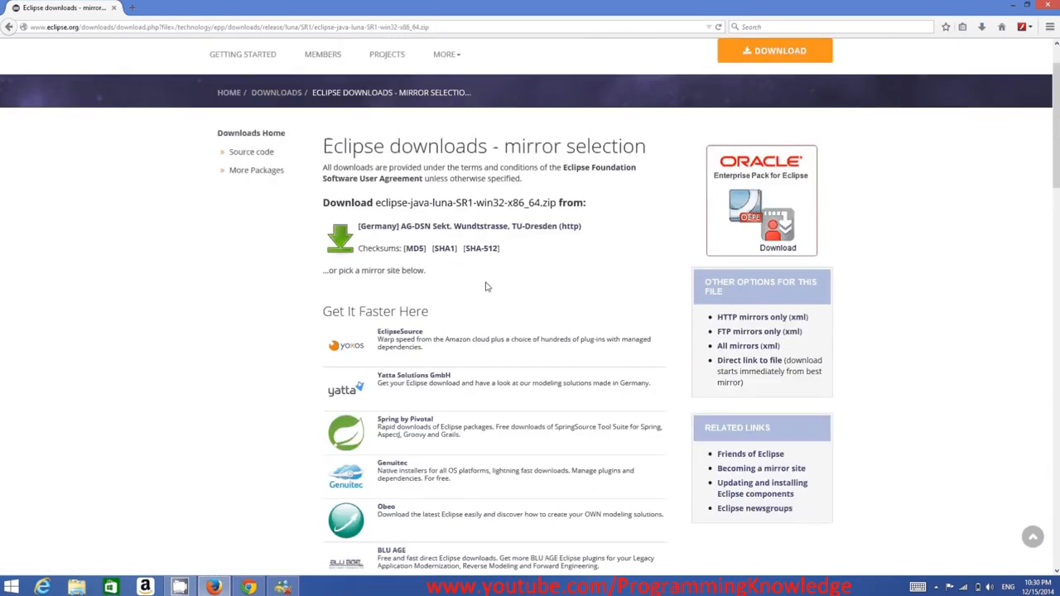
pyautogui.click(495, 228)
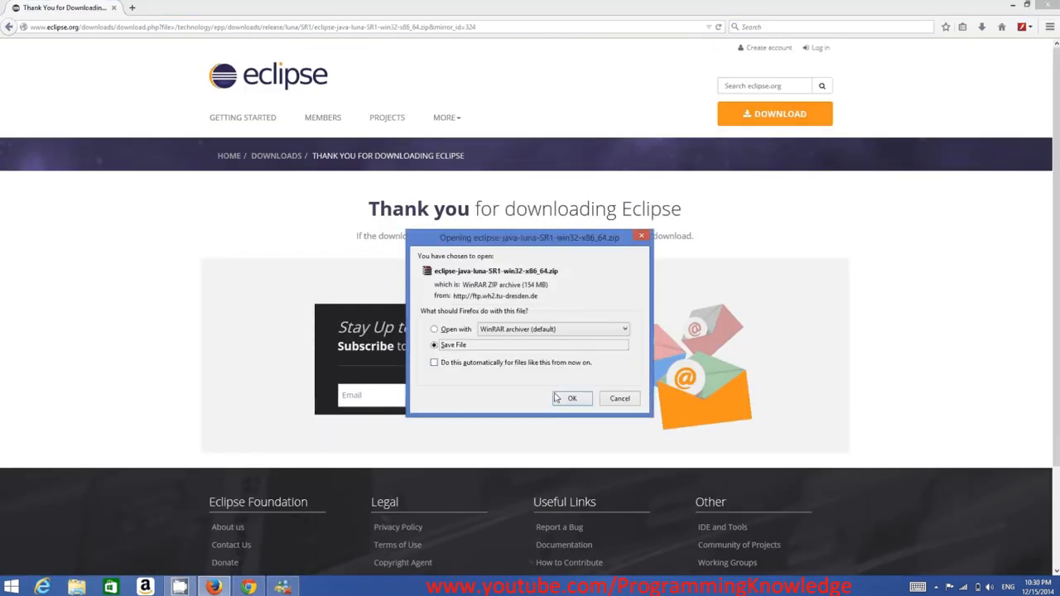
pyautogui.click(571, 399)
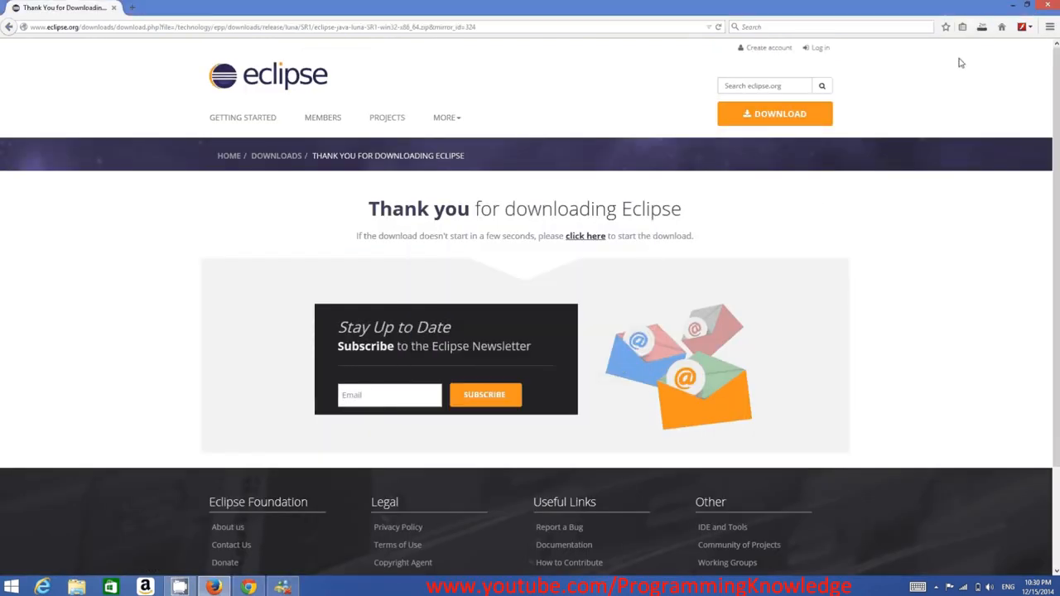
# Check the download's progress and open the finished eclipse-java-luna-SR1-win32-x86_64.zip in WinRAR, with the browser minimized.
pyautogui.click(981, 29)
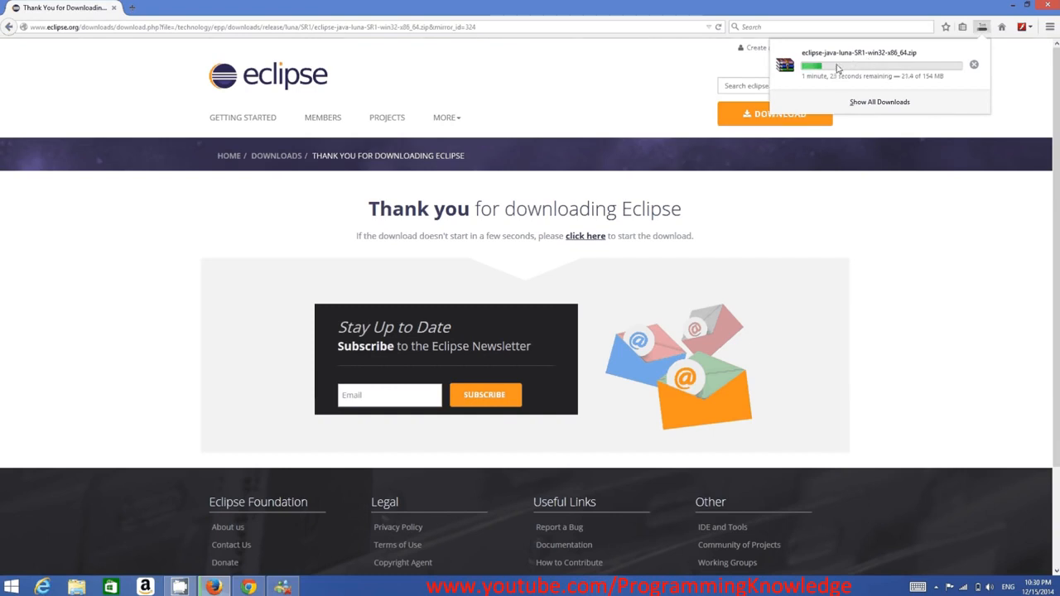
pyautogui.click(575, 593)
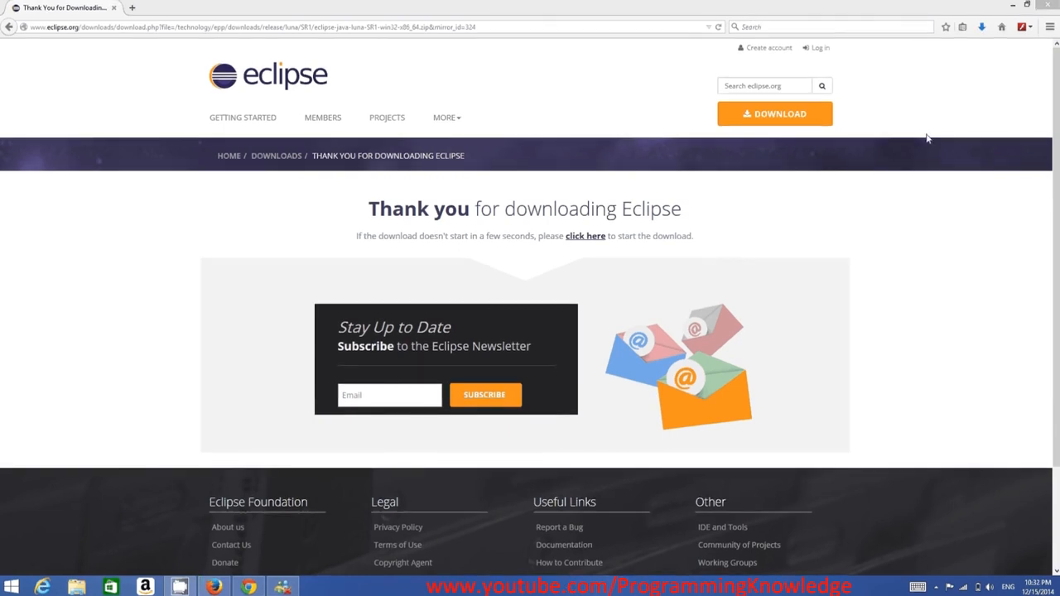
pyautogui.click(982, 27)
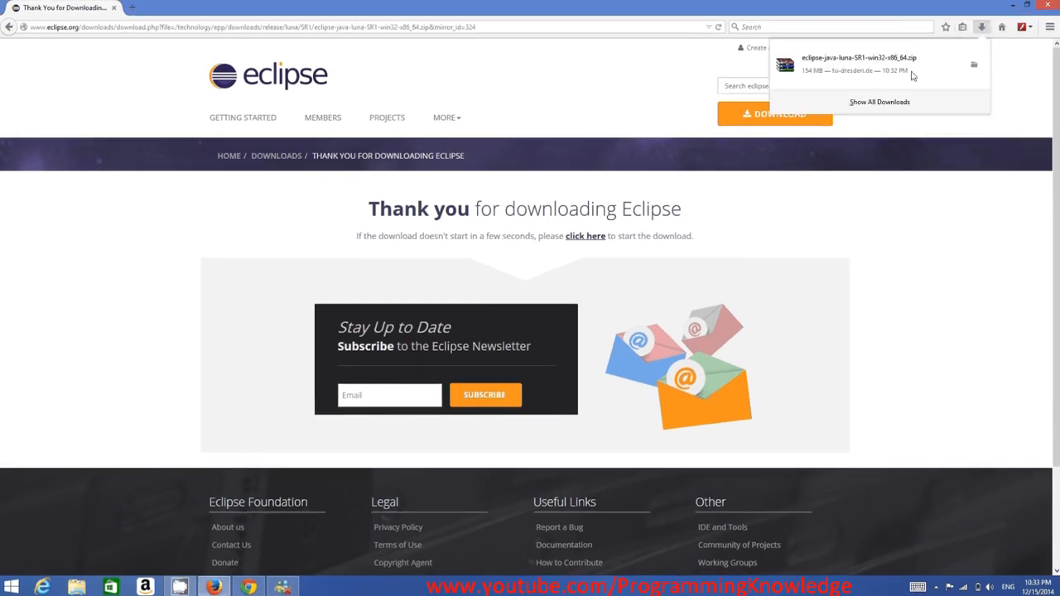
pyautogui.click(853, 71)
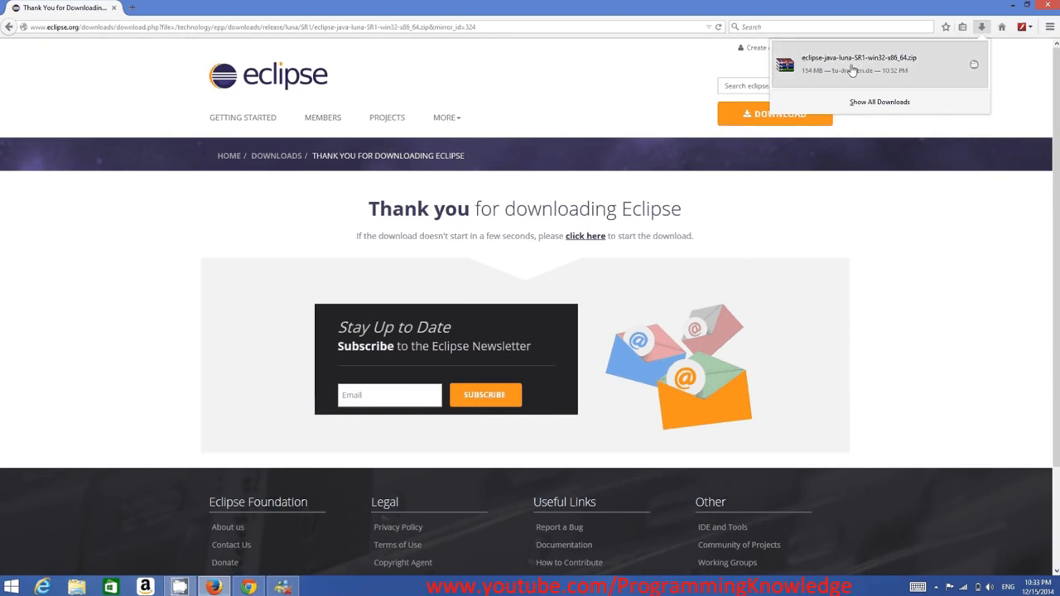
pyautogui.click(1013, 6)
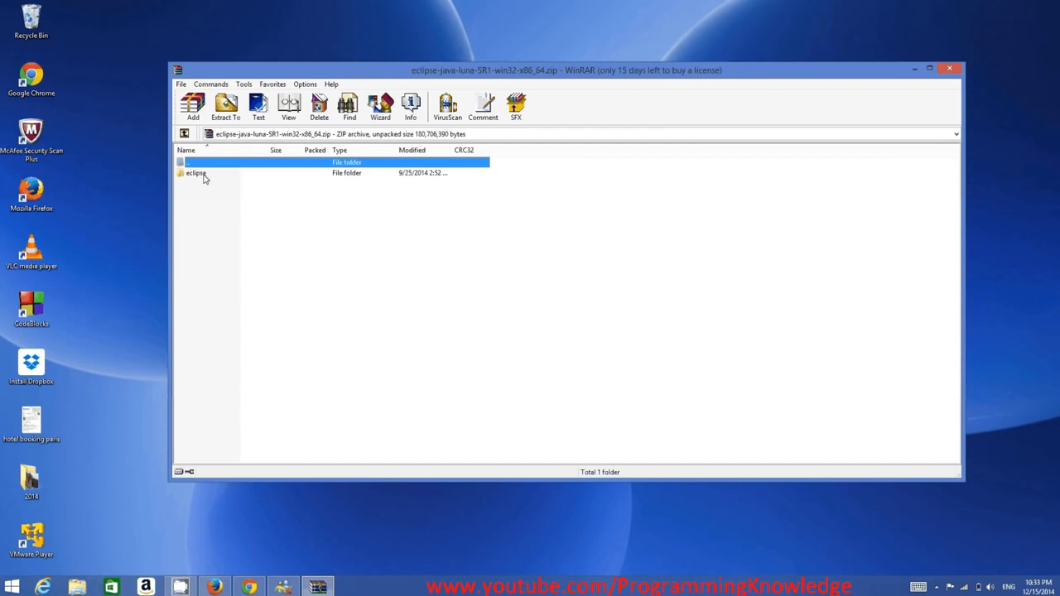
# Extract the eclipse-java-luna-SR1-win32-x86_64.zip archive to the root of the C: drive.
pyautogui.click(225, 111)
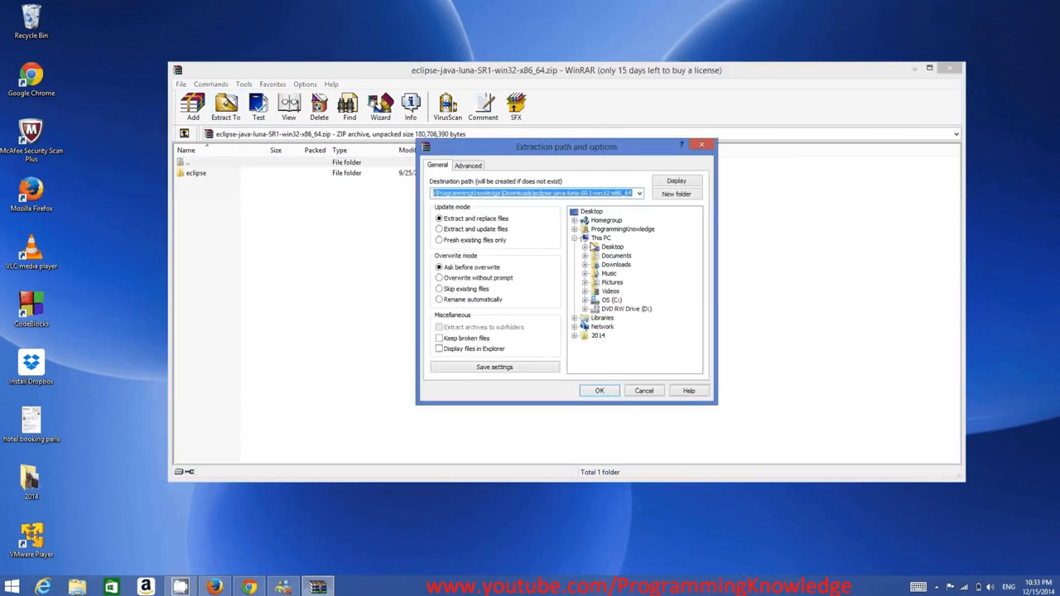
pyautogui.click(611, 300)
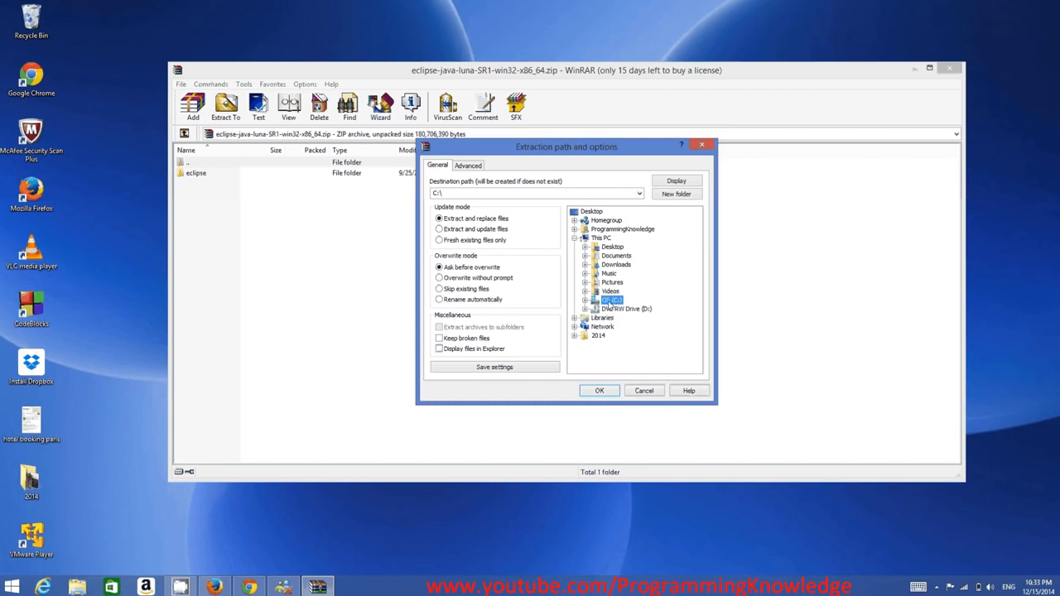
pyautogui.click(601, 391)
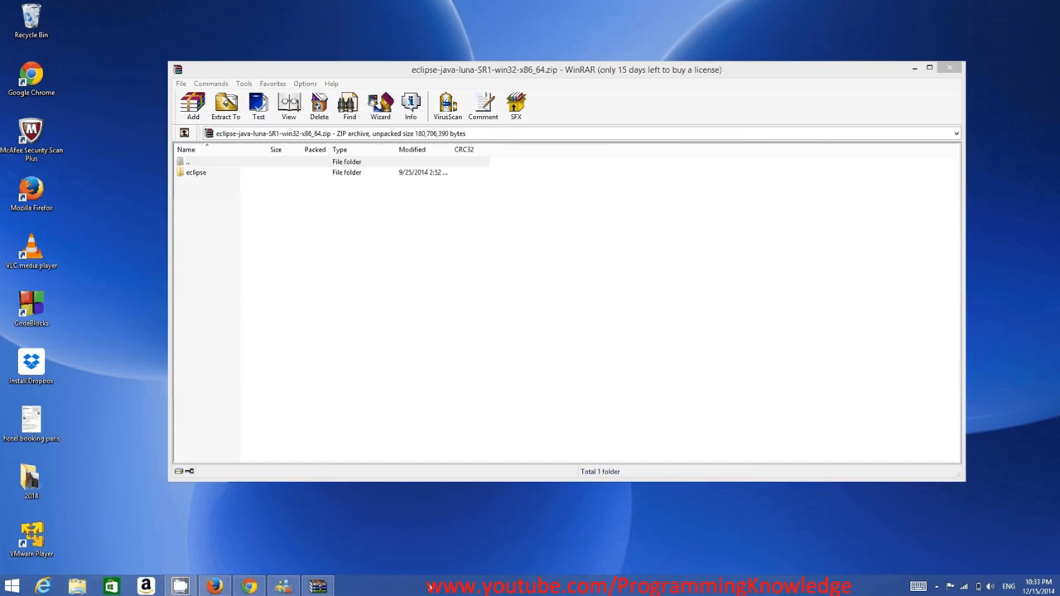
# Open the extracted eclipse folder on the C: drive in File Explorer and look over its files.
pyautogui.click(77, 586)
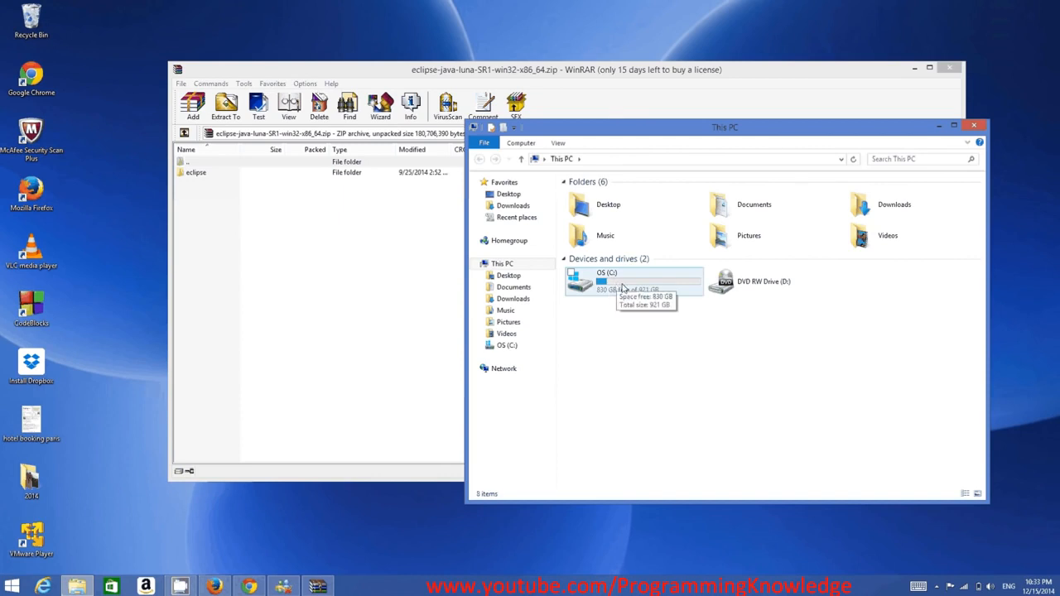
pyautogui.click(622, 286)
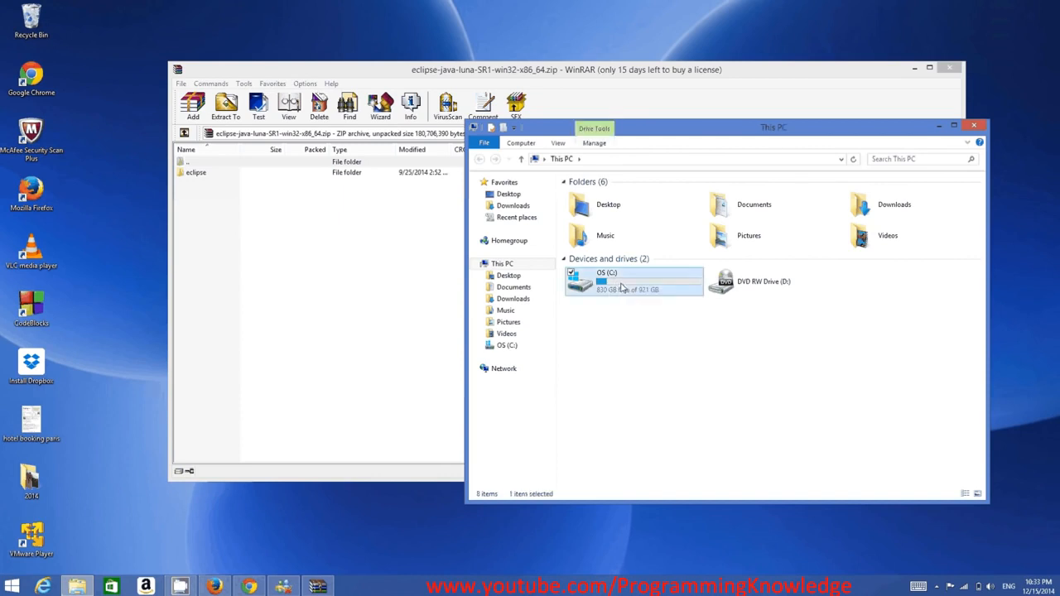
pyautogui.doubleClick(622, 286)
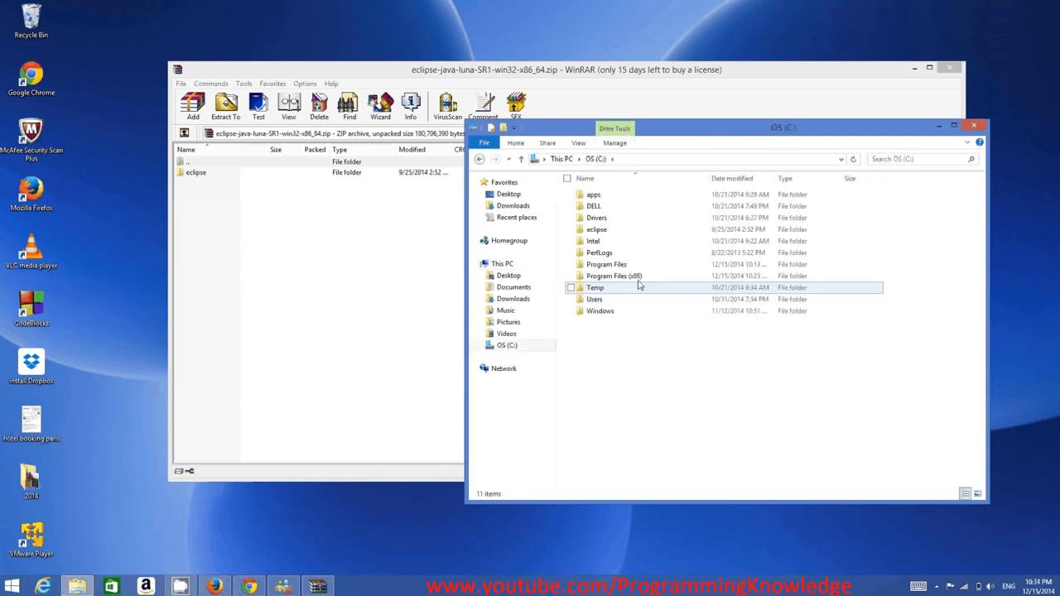
pyautogui.doubleClick(606, 235)
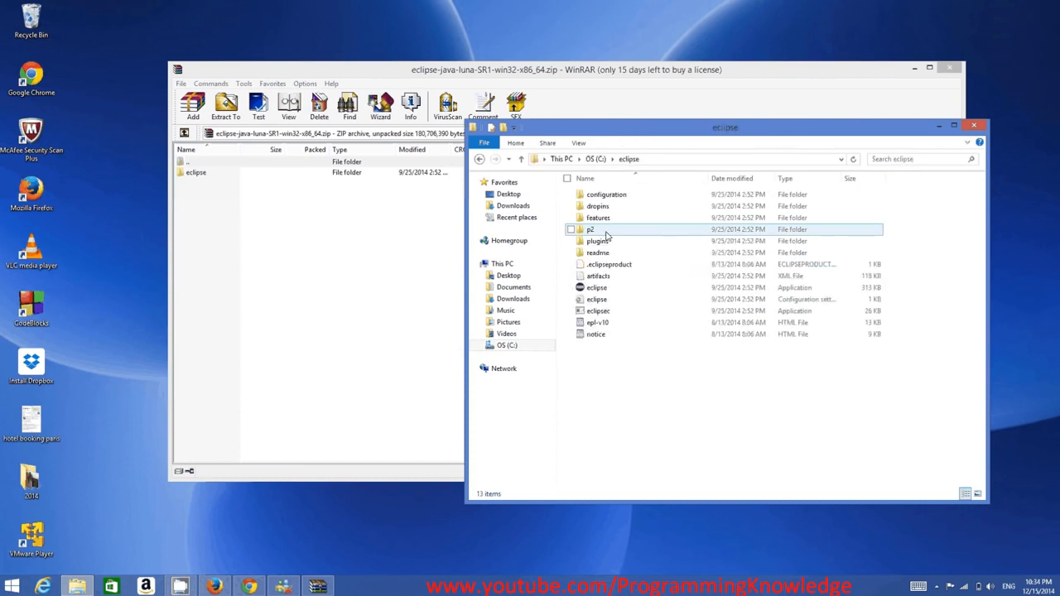
pyautogui.moveTo(939, 422); pyautogui.dragTo(579, 196)
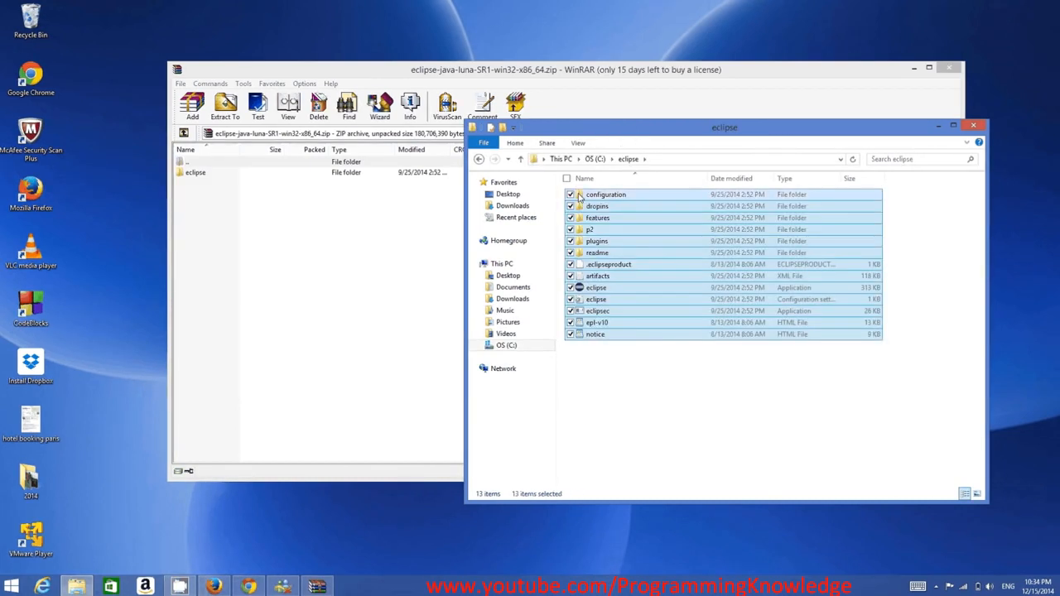
pyautogui.click(743, 388)
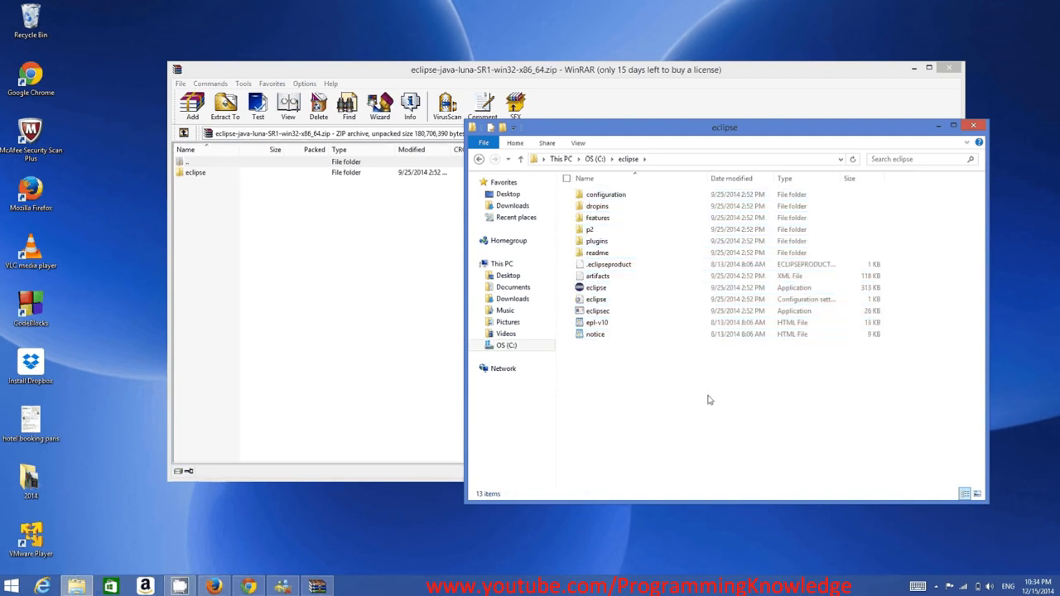
# Create a shortcut to the eclipse application and move it onto the desktop.
pyautogui.rightClick(599, 290)
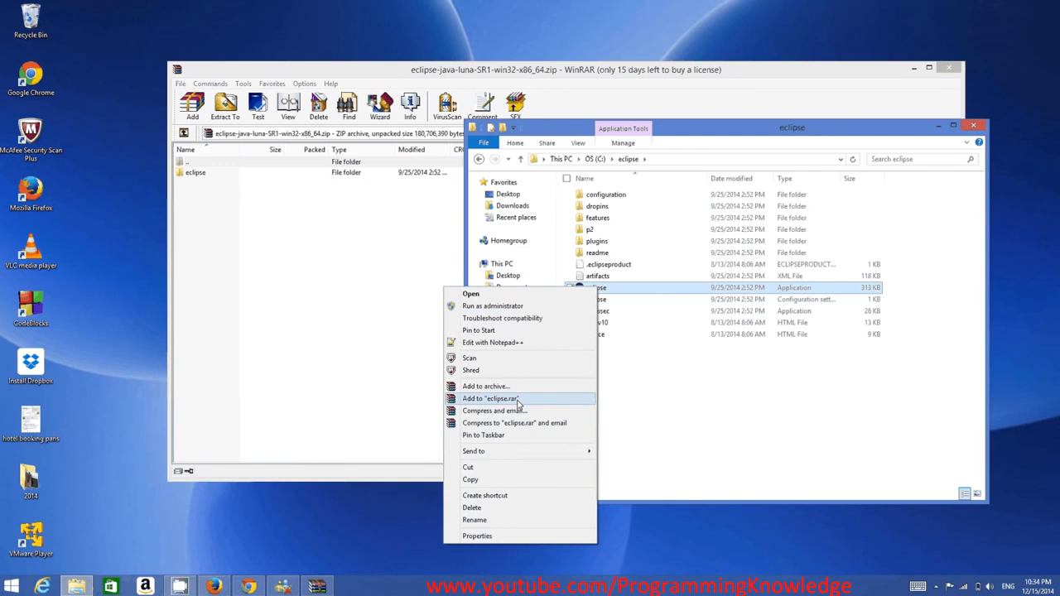
pyautogui.click(501, 495)
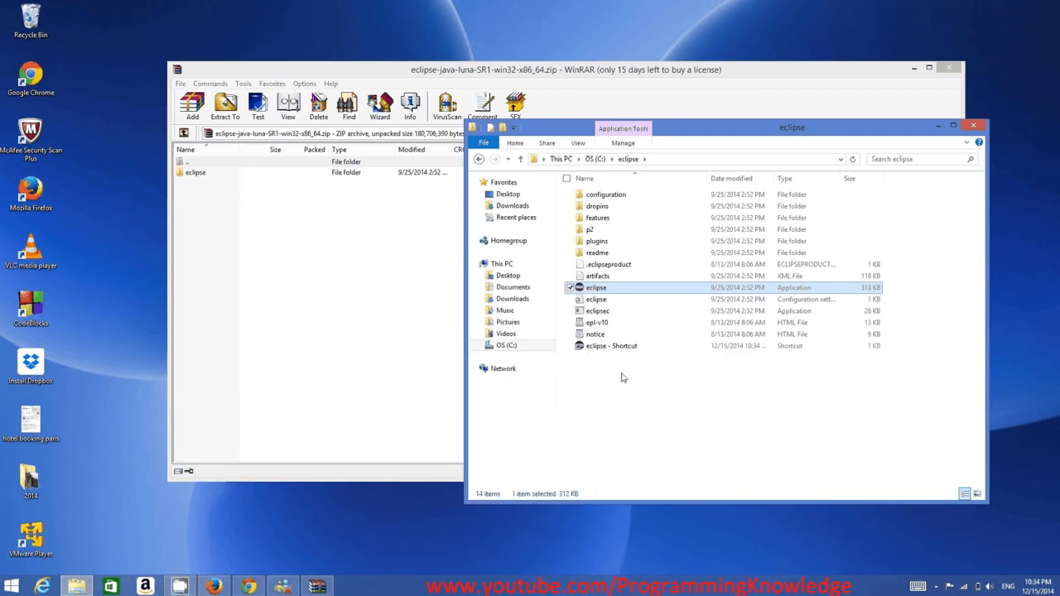
pyautogui.moveTo(497, 245); pyautogui.dragTo(100, 39)
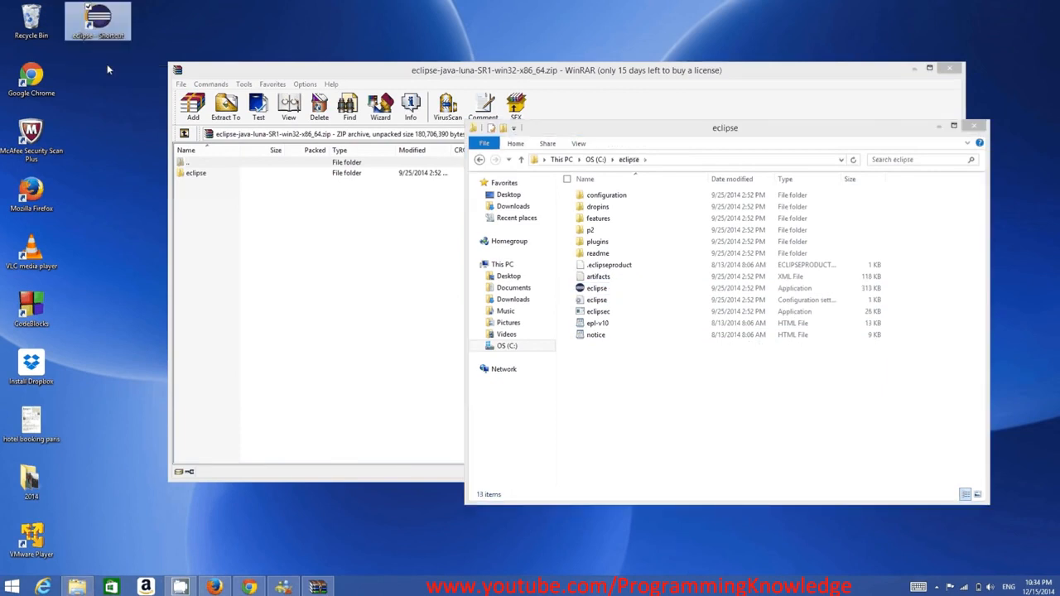
# Launch the eclipse application from the C:\eclipse folder and close the WinRAR window.
pyautogui.doubleClick(597, 289)
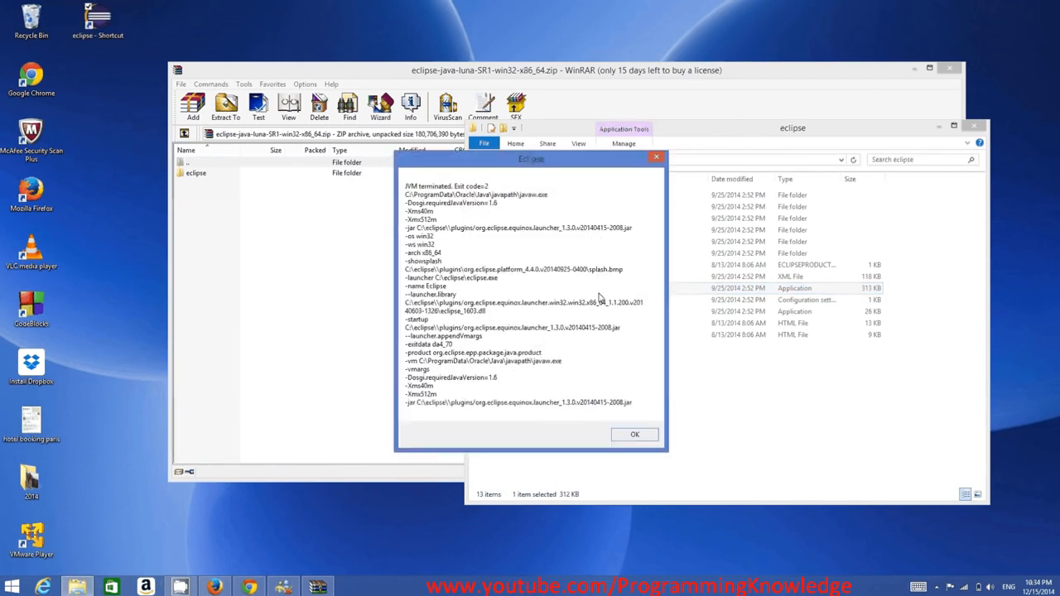
pyautogui.click(950, 70)
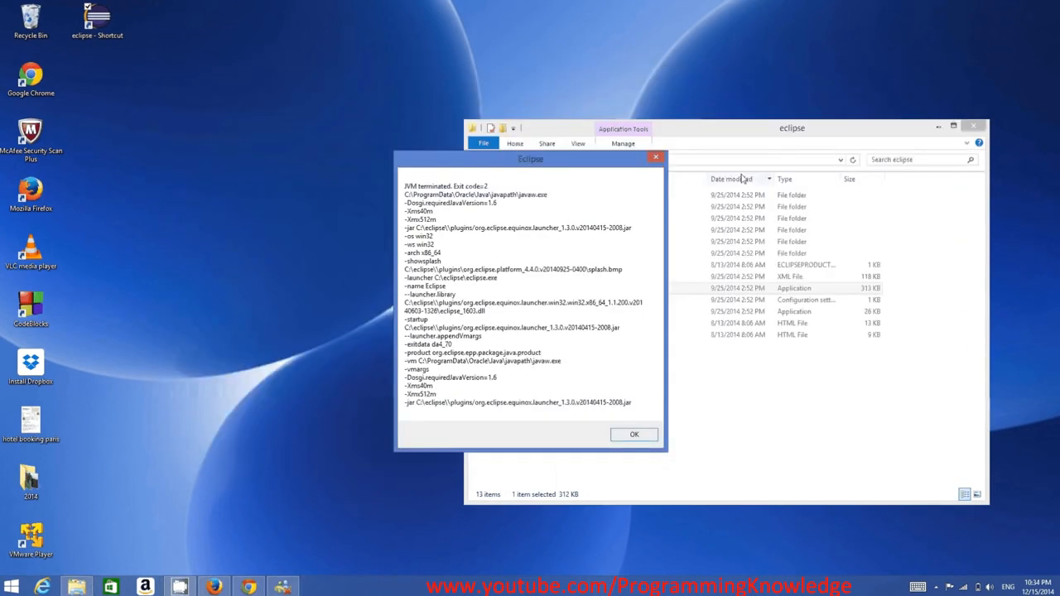
pyautogui.moveTo(575, 155); pyautogui.dragTo(601, 150)
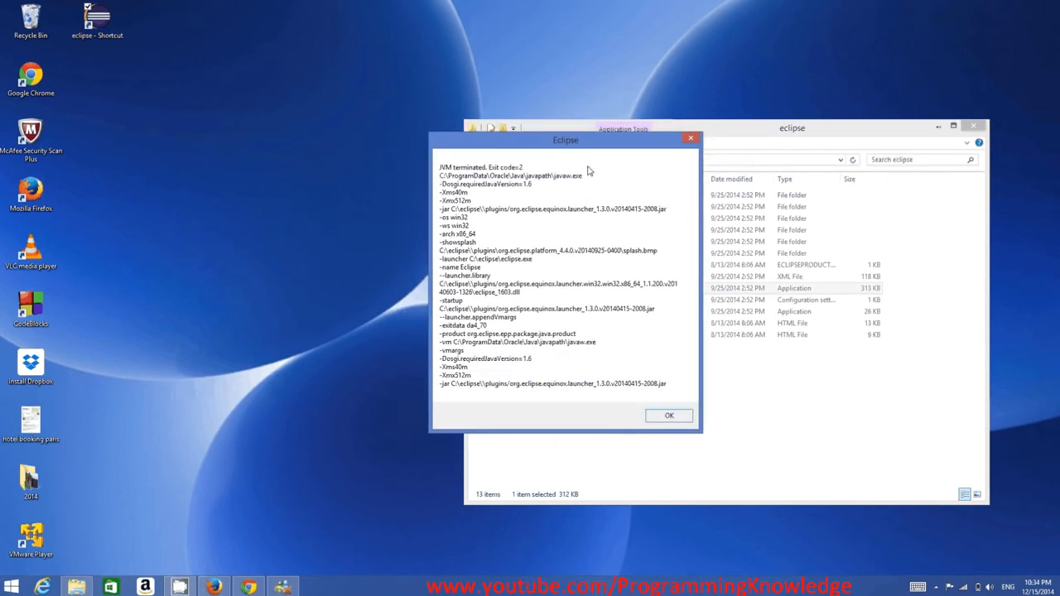
# Place the Eclipse error dialog beside the folder window and compare its javaw.exe path with the folders listed on the C: drive.
pyautogui.moveTo(552, 145); pyautogui.dragTo(560, 148)
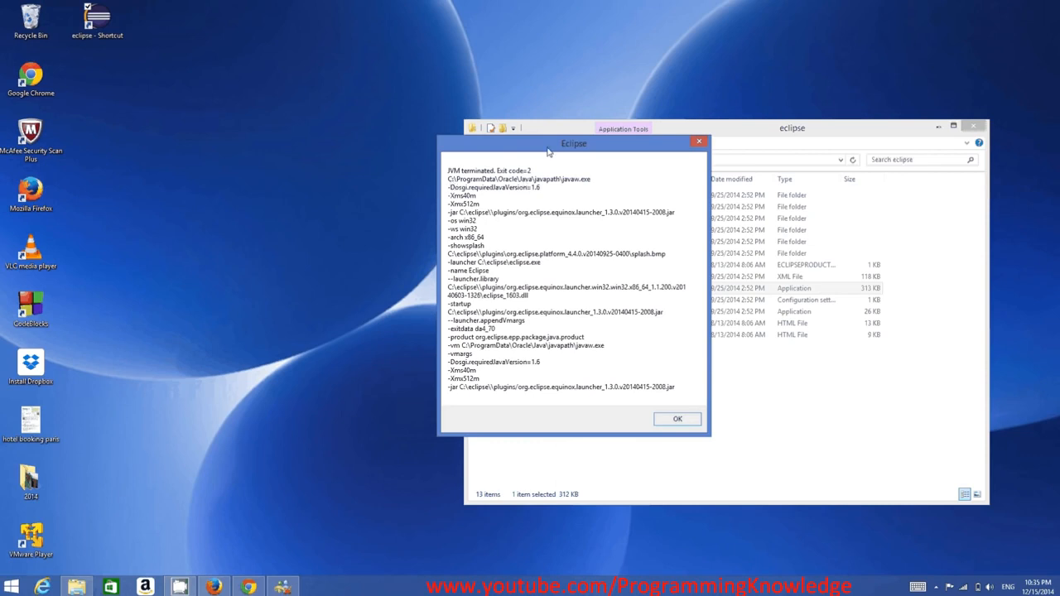
pyautogui.moveTo(546, 152); pyautogui.dragTo(304, 165)
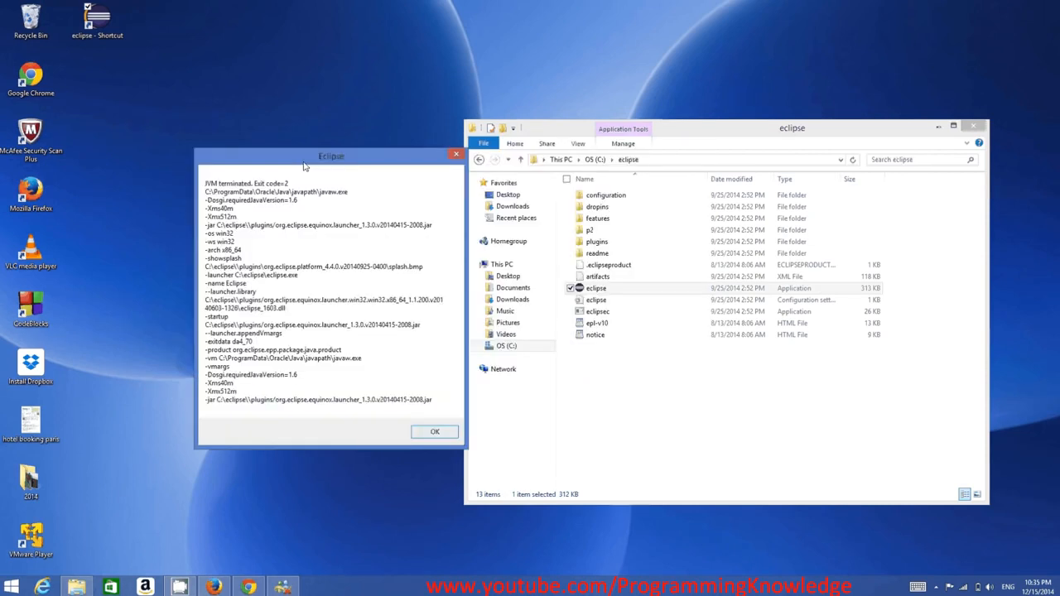
pyautogui.click(593, 159)
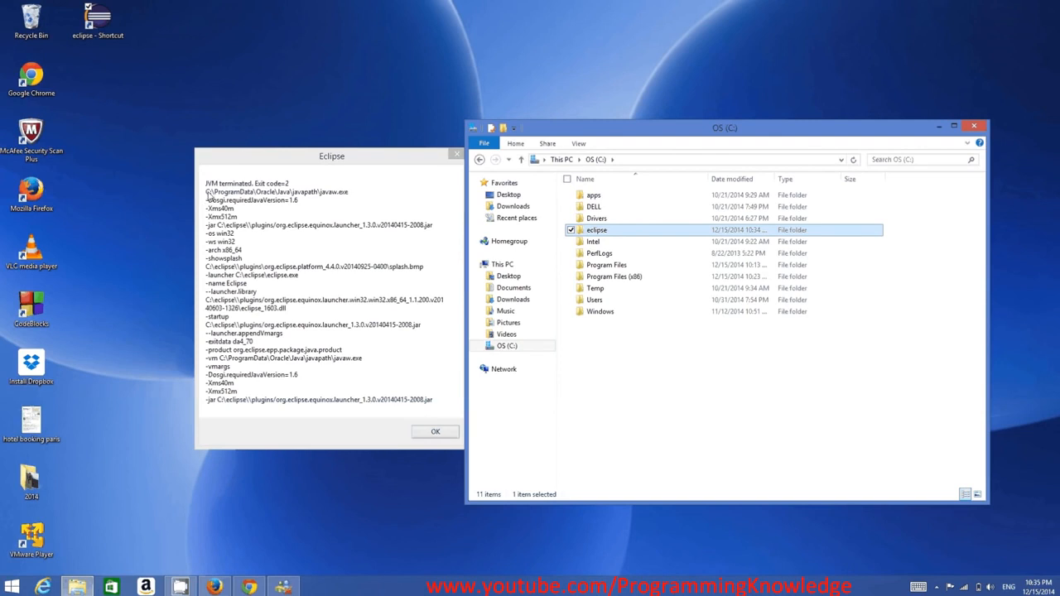
pyautogui.click(208, 198)
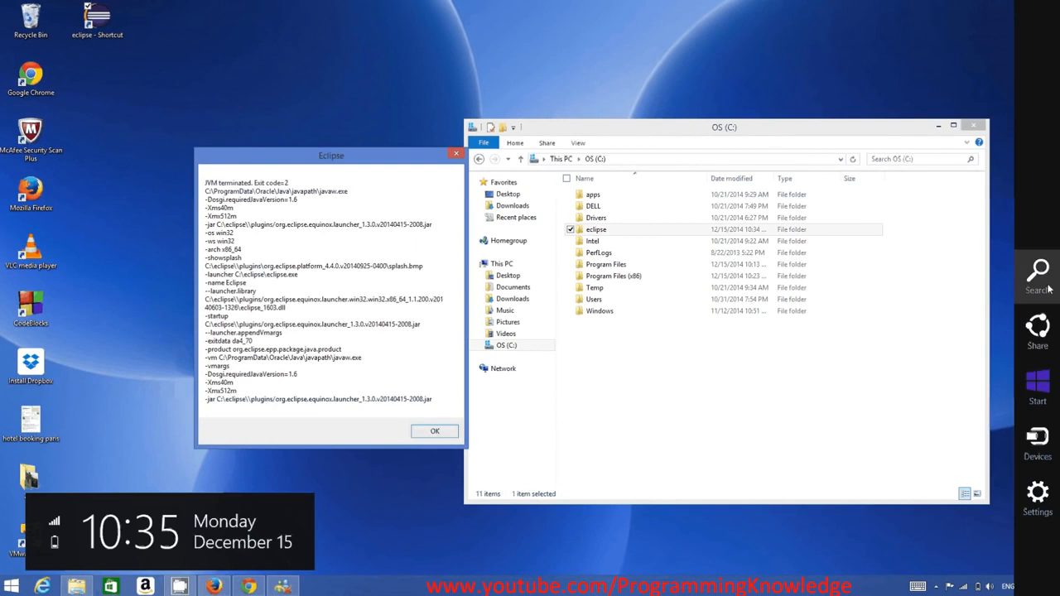
# Search Windows for WordPad and paste the path C:\ProgramData\Oracle\Java\javapath into a blank document.
pyautogui.click(1049, 289)
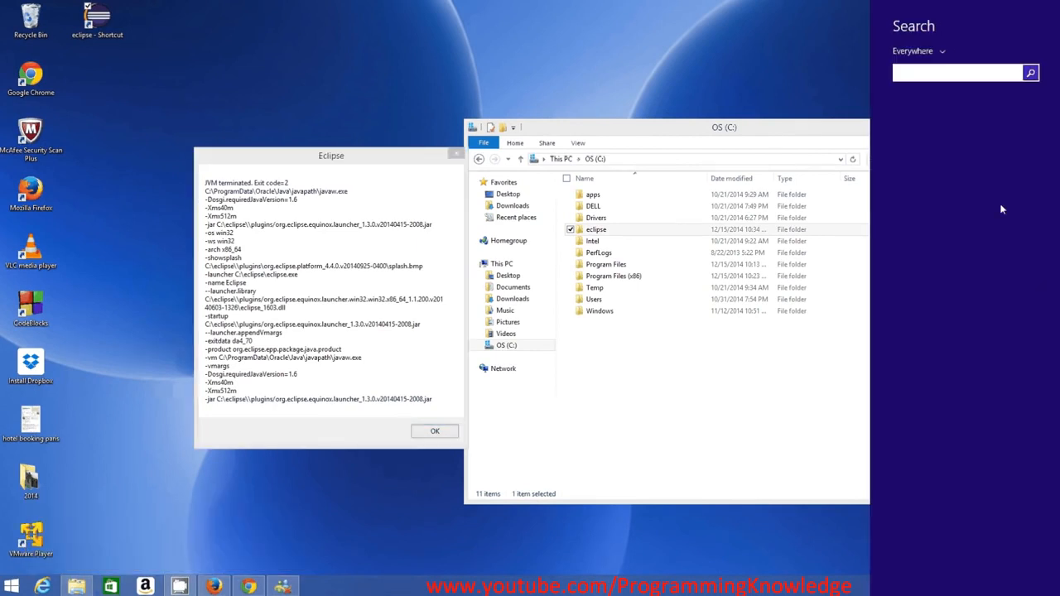
pyautogui.write('wordPad')
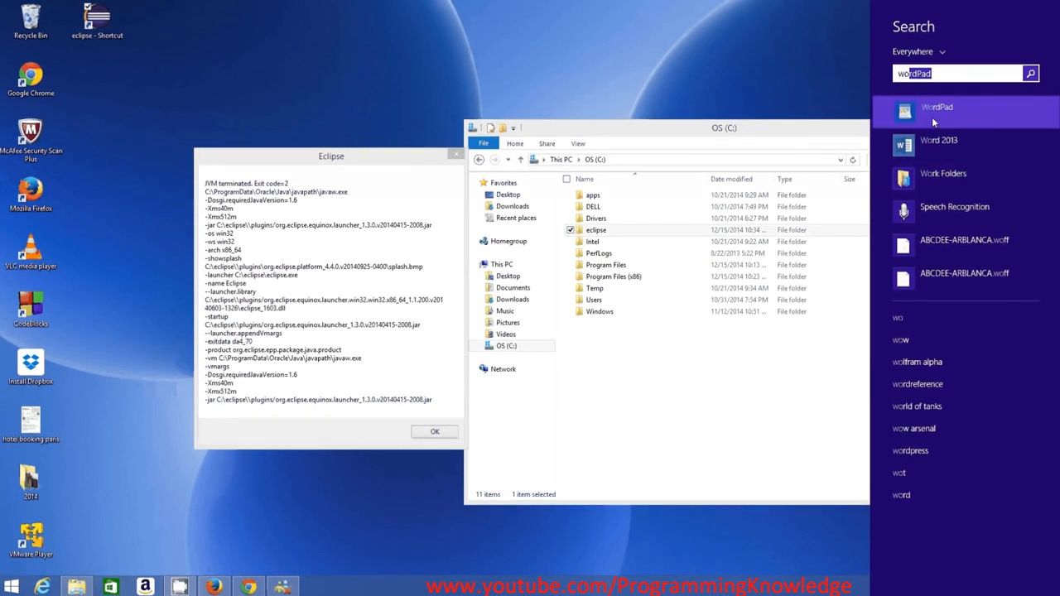
pyautogui.click(932, 112)
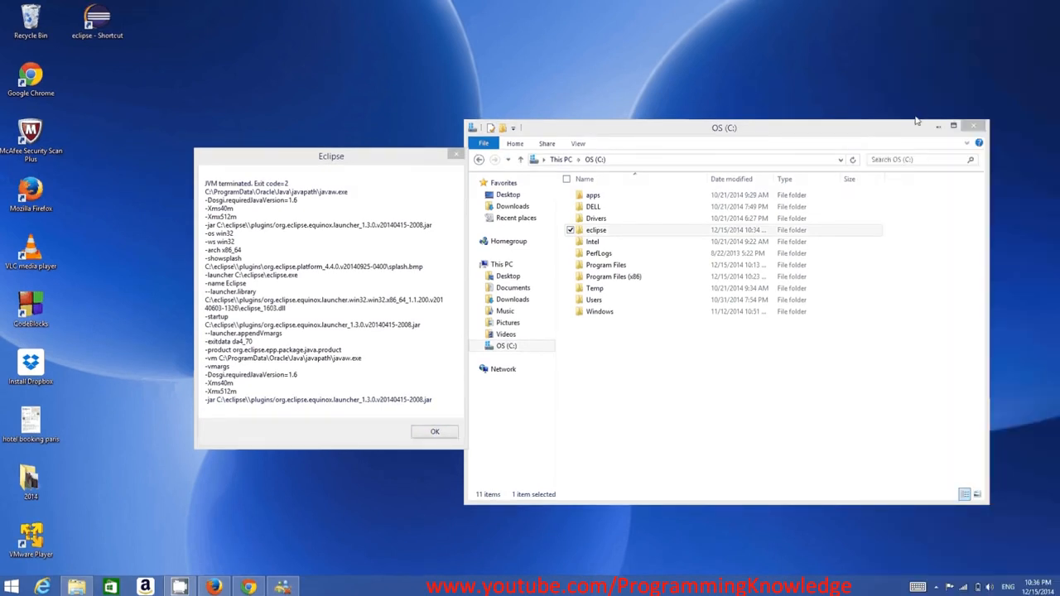
pyautogui.write('C:\\ProgramData\\Oracle\\Java\\javapath')
pyautogui.scroll(3, 488, 232)
pyautogui.scroll(14, 488, 232)
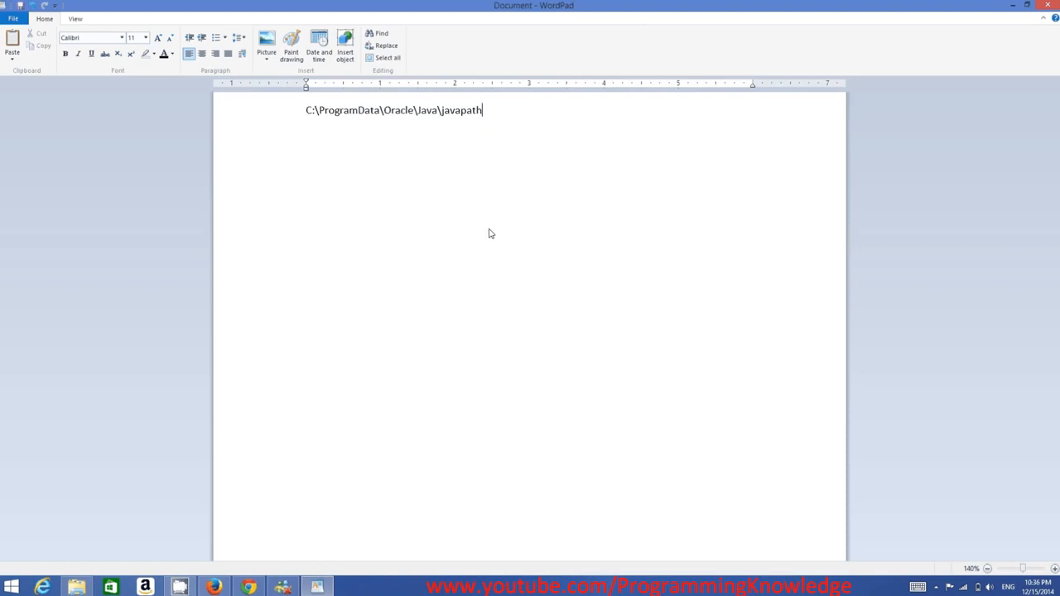
pyautogui.scroll(20, 321, 256)
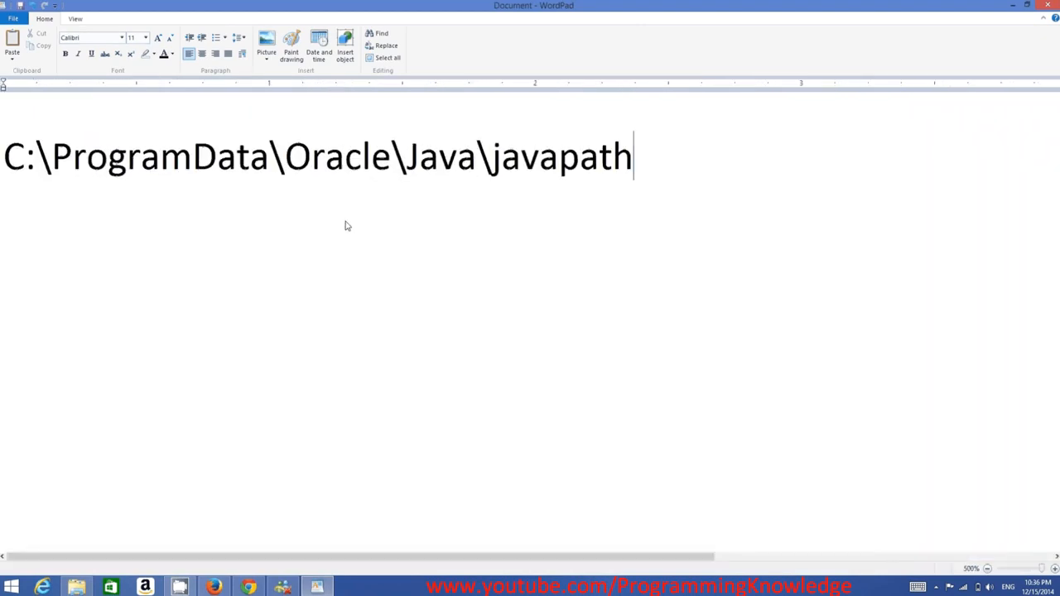
# Highlight C:\ProgramData in the WordPad path and check it against the C: drive's folder list, returning to the document.
pyautogui.click(7, 164)
pyautogui.moveTo(7, 164); pyautogui.dragTo(270, 166)
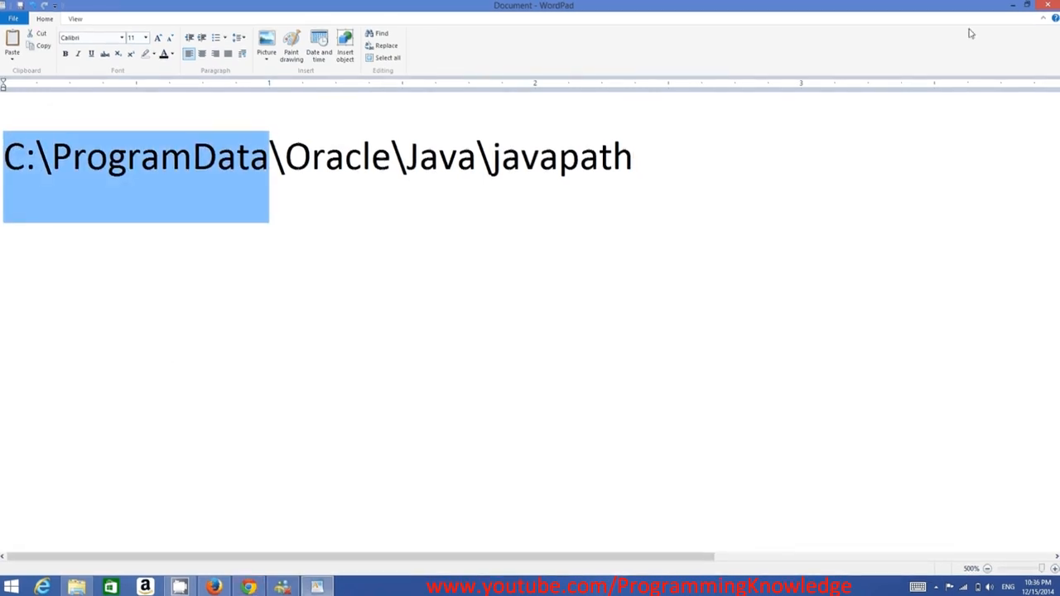
pyautogui.click(1011, 6)
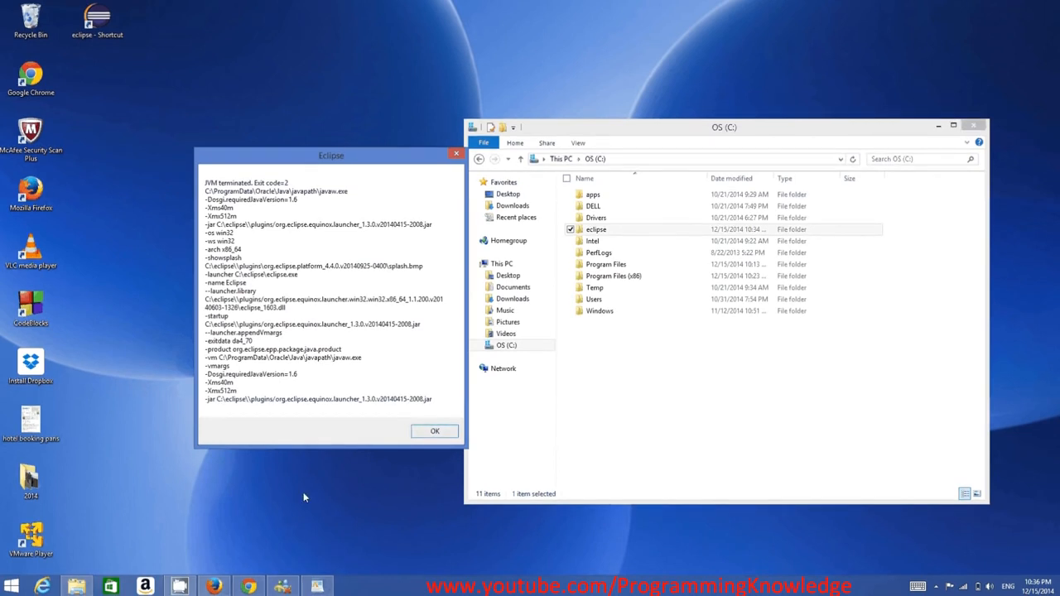
pyautogui.click(313, 587)
pyautogui.click(651, 162)
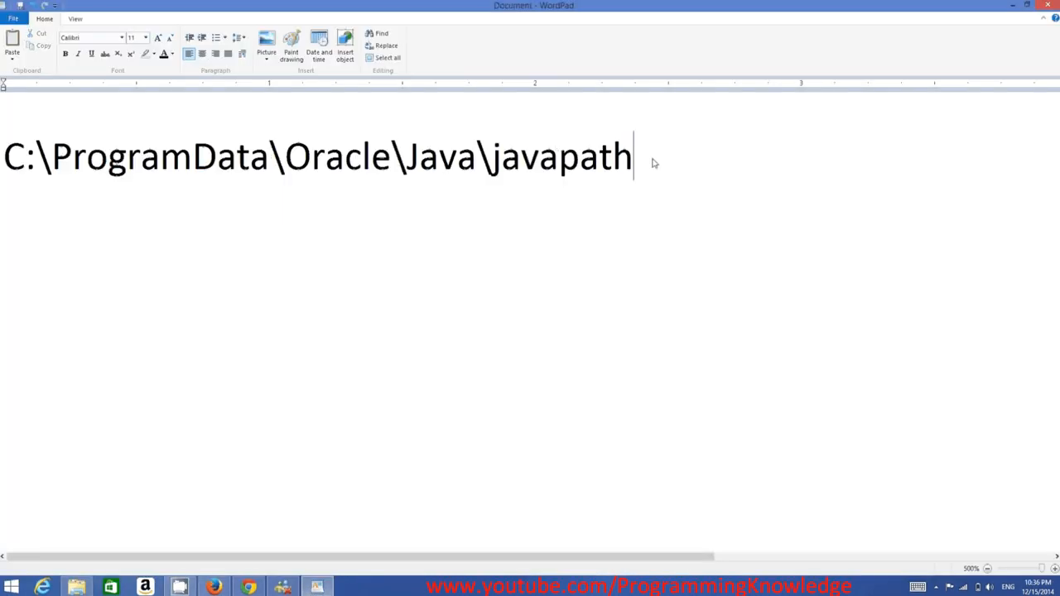
# Select the full path C:\ProgramData\Oracle\Java\javapath in WordPad and open that folder in File Explorer.
pyautogui.moveTo(49, 168); pyautogui.dragTo(22, 182)
pyautogui.hotkey('ctrl', 'c')
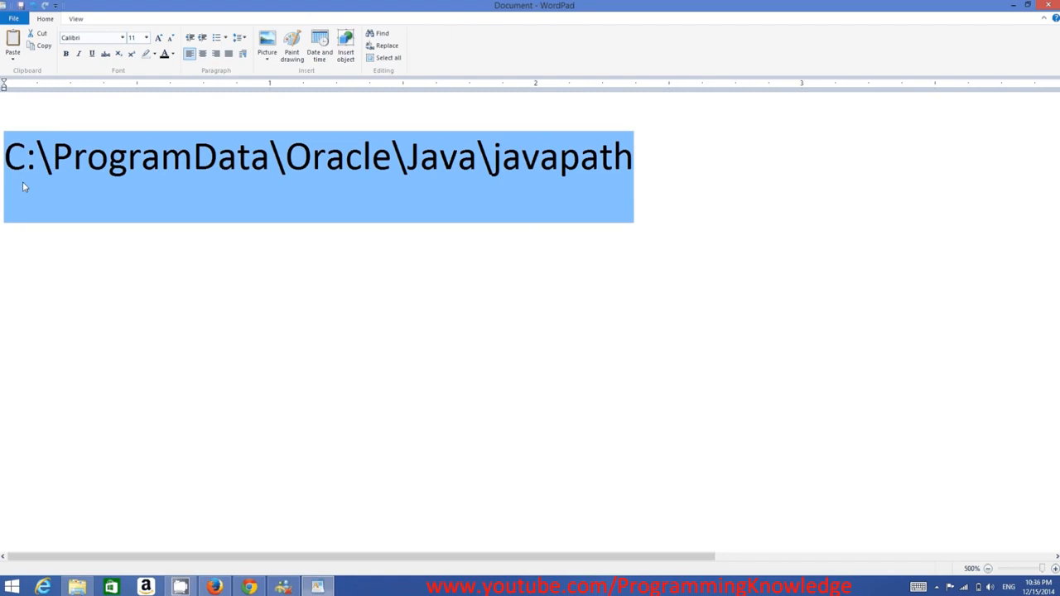
pyautogui.click(77, 586)
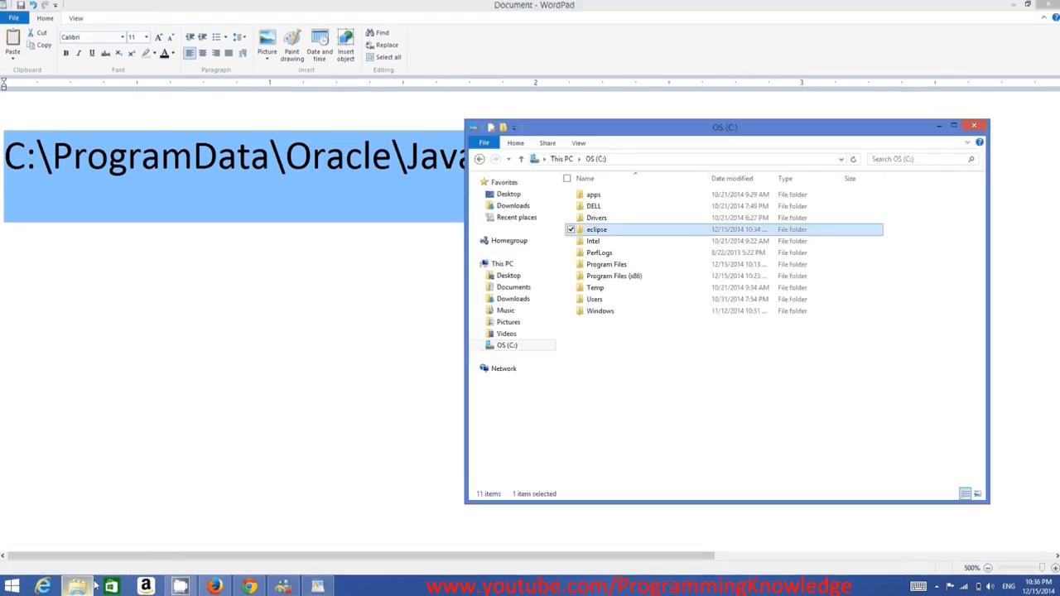
pyautogui.click(673, 163)
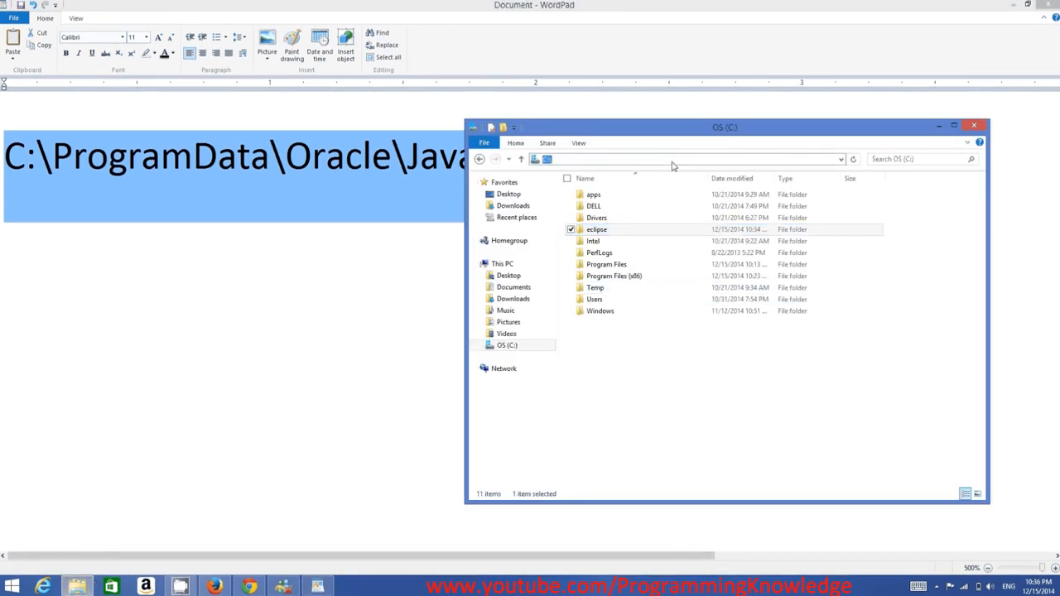
pyautogui.hotkey('ctrl', 'v')
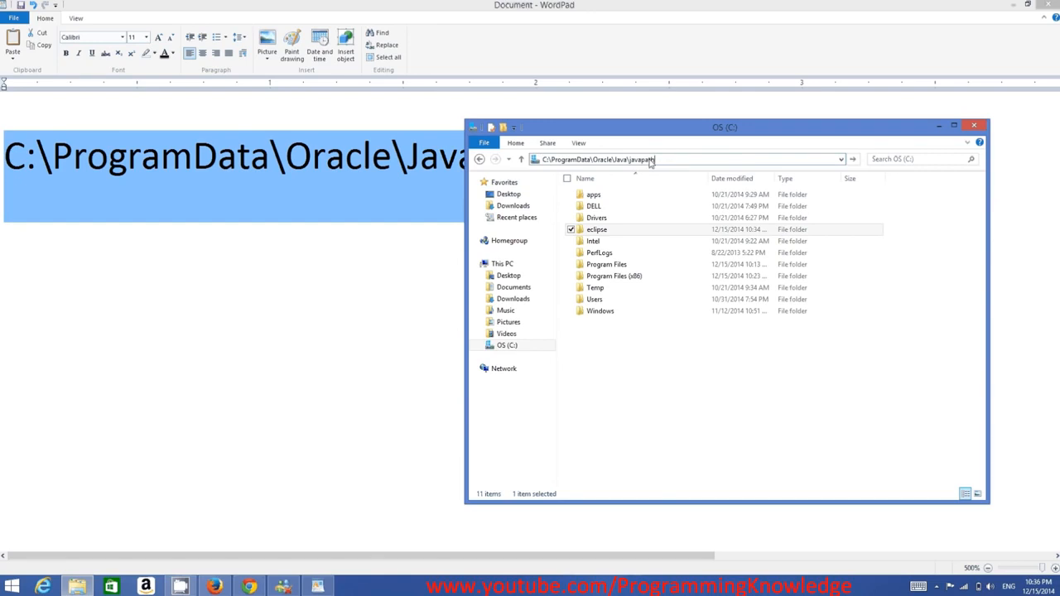
pyautogui.press('Return')
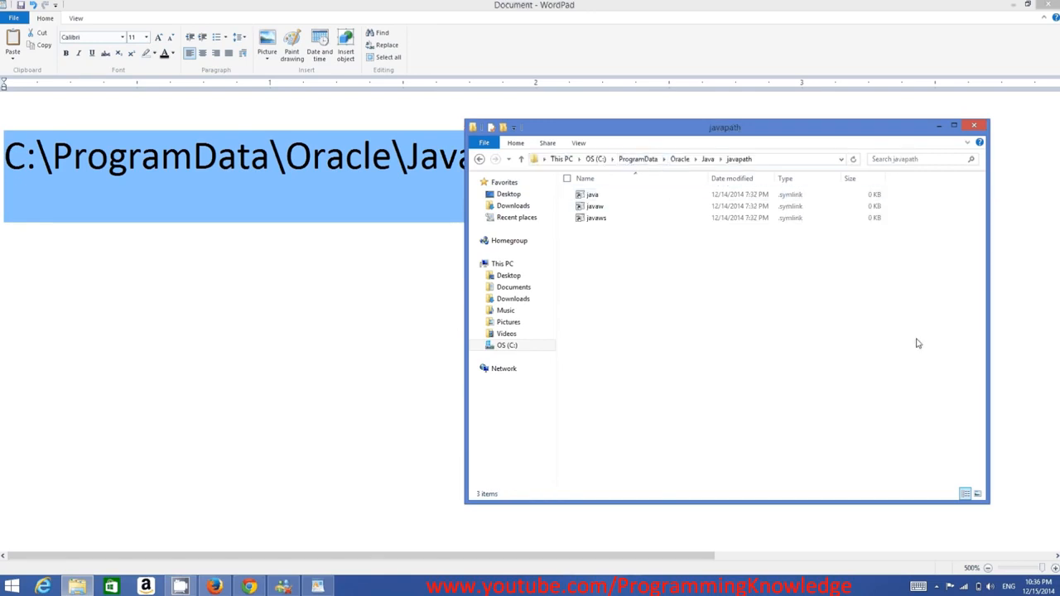
# Inspect the java, javaw and javaws files in the javapath folder, and minimize the File Explorer and WordPad windows.
pyautogui.moveTo(919, 339); pyautogui.dragTo(583, 195)
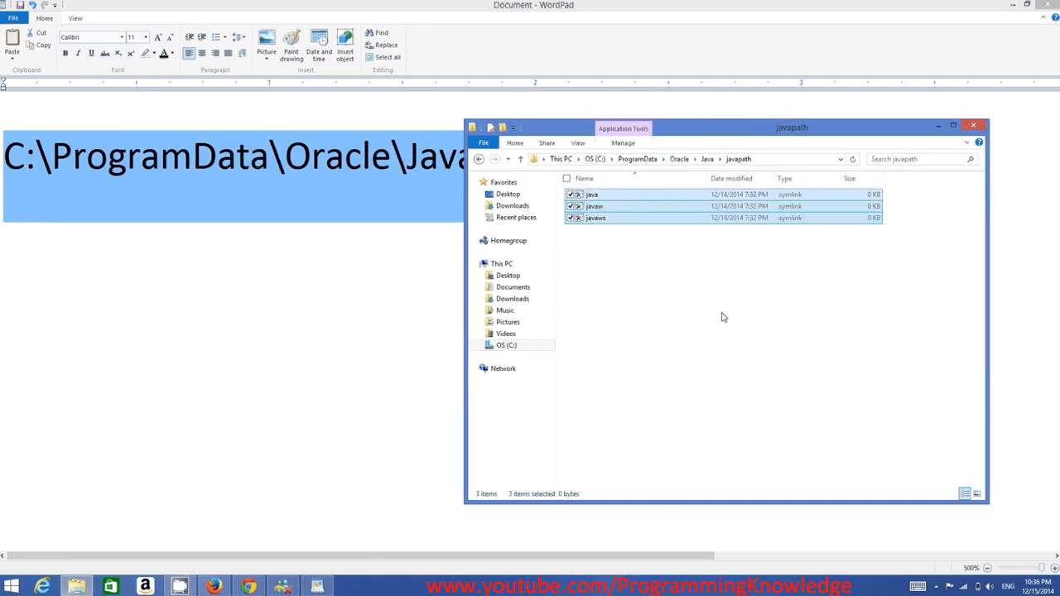
pyautogui.click(723, 319)
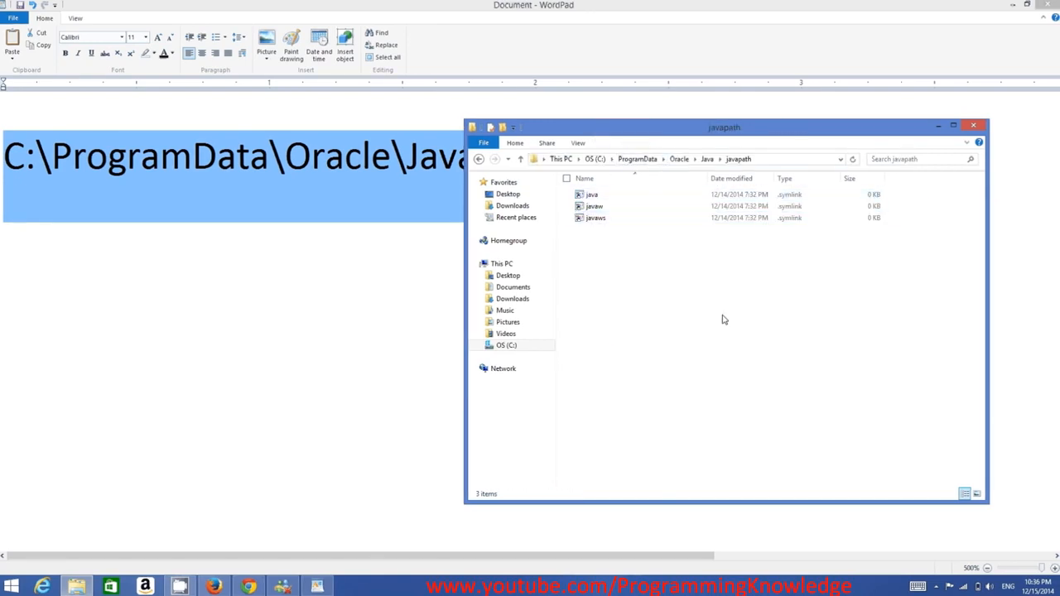
pyautogui.click(939, 129)
pyautogui.click(1011, 6)
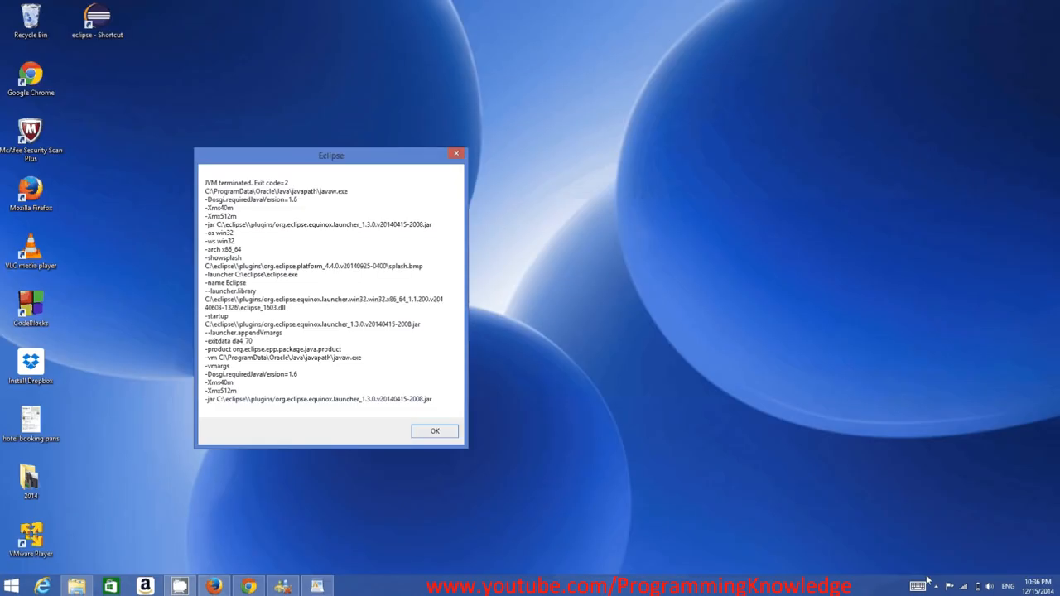
# Search Windows for System and open the Environment Variables dialog from the advanced system settings.
pyautogui.click(1016, 221)
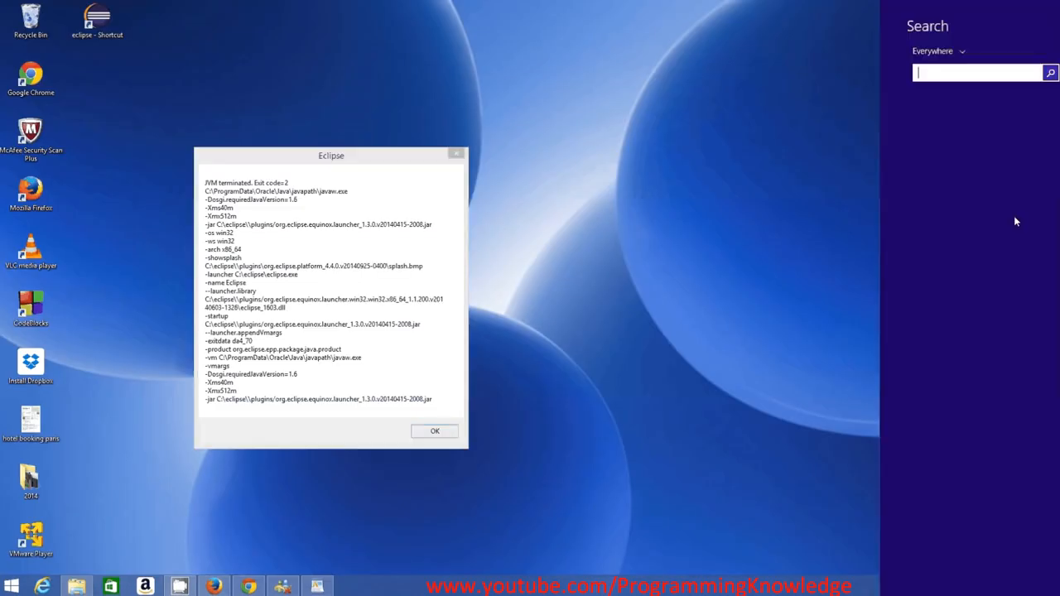
pyautogui.write('s')
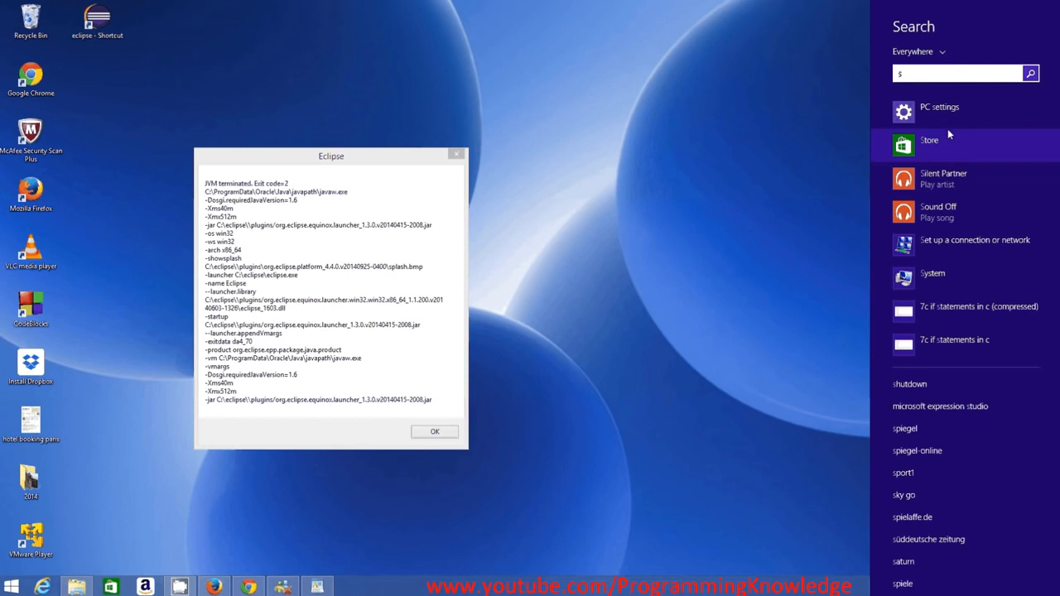
pyautogui.click(940, 118)
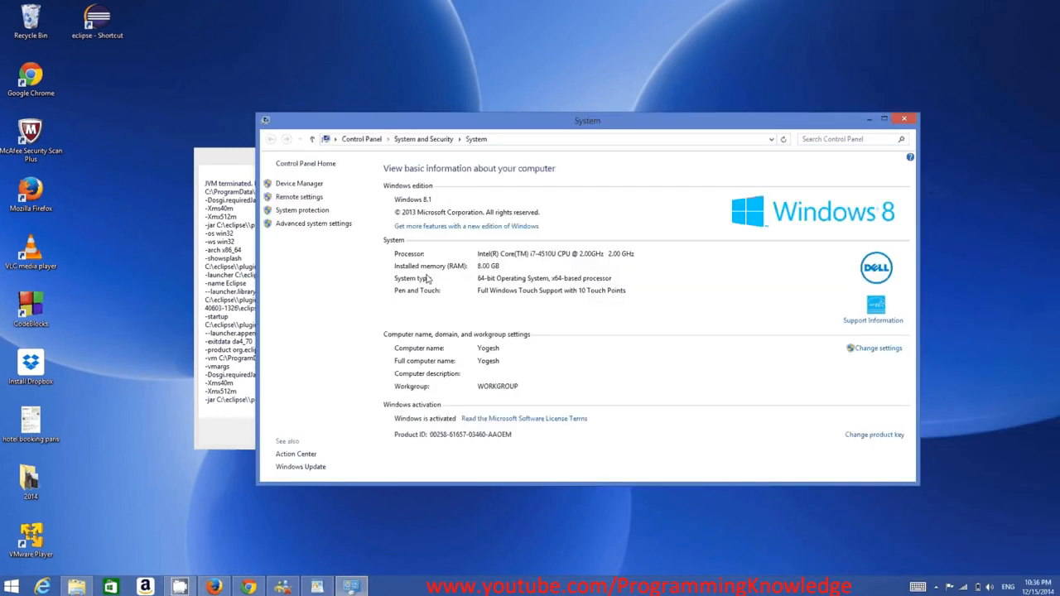
pyautogui.click(314, 225)
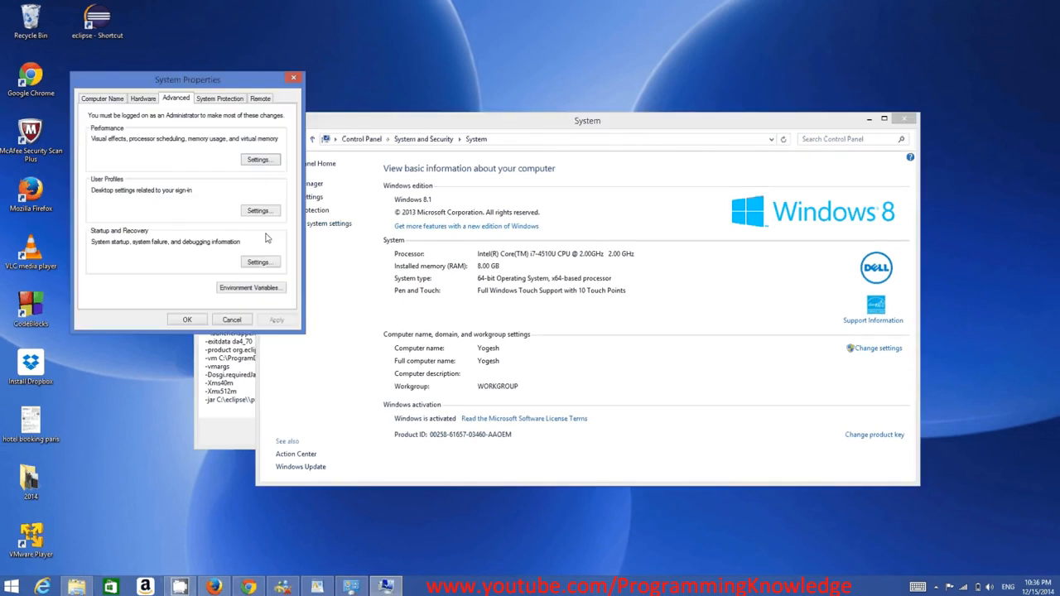
pyautogui.click(231, 289)
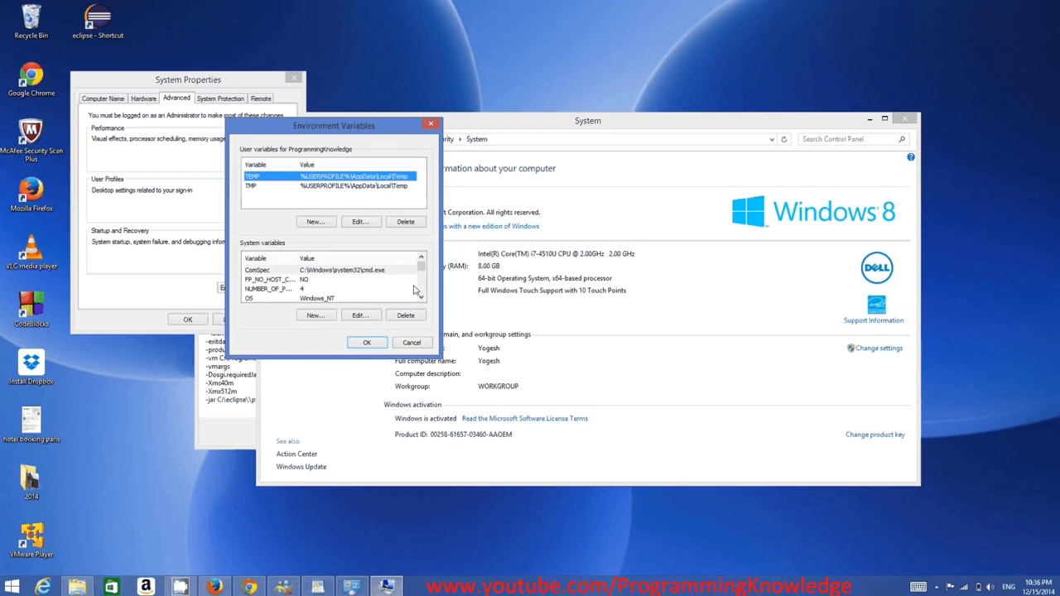
# Open the Path system variable for editing and move to the start of its value.
pyautogui.click(420, 296)
pyautogui.click(421, 296)
pyautogui.click(342, 289)
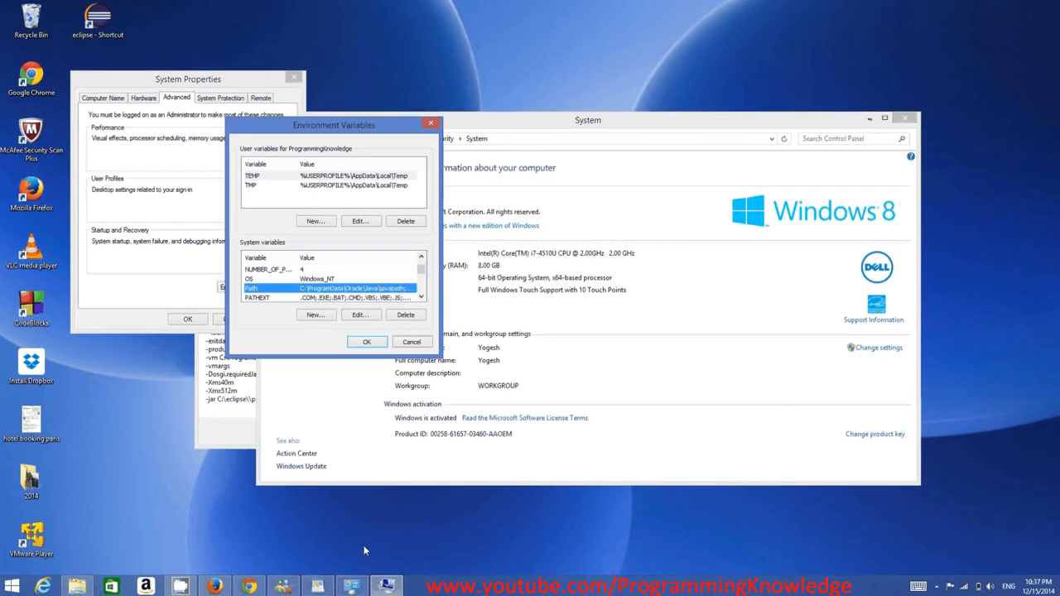
pyautogui.doubleClick(355, 291)
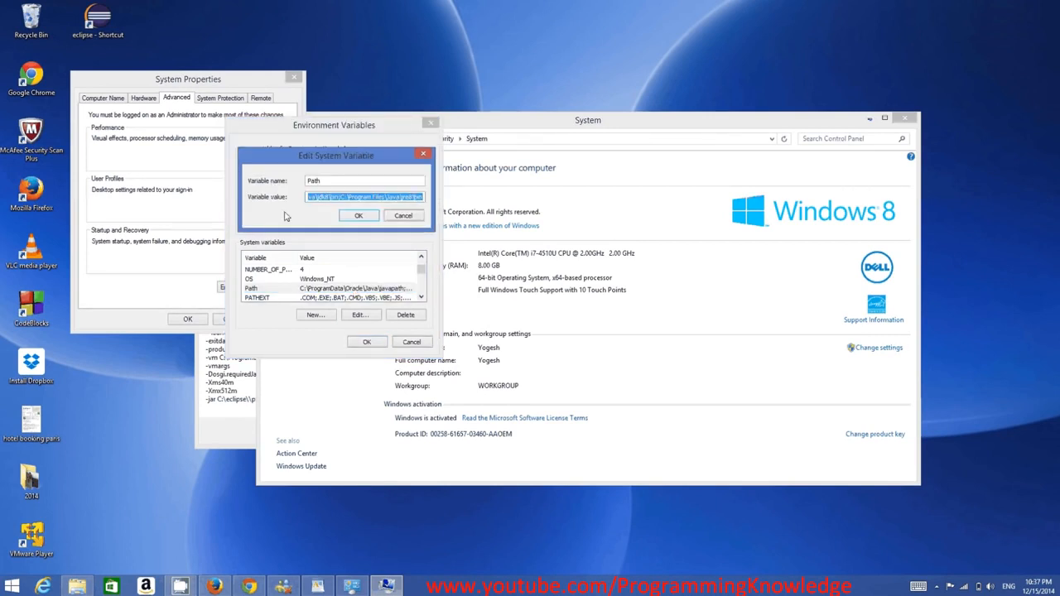
pyautogui.click(338, 198)
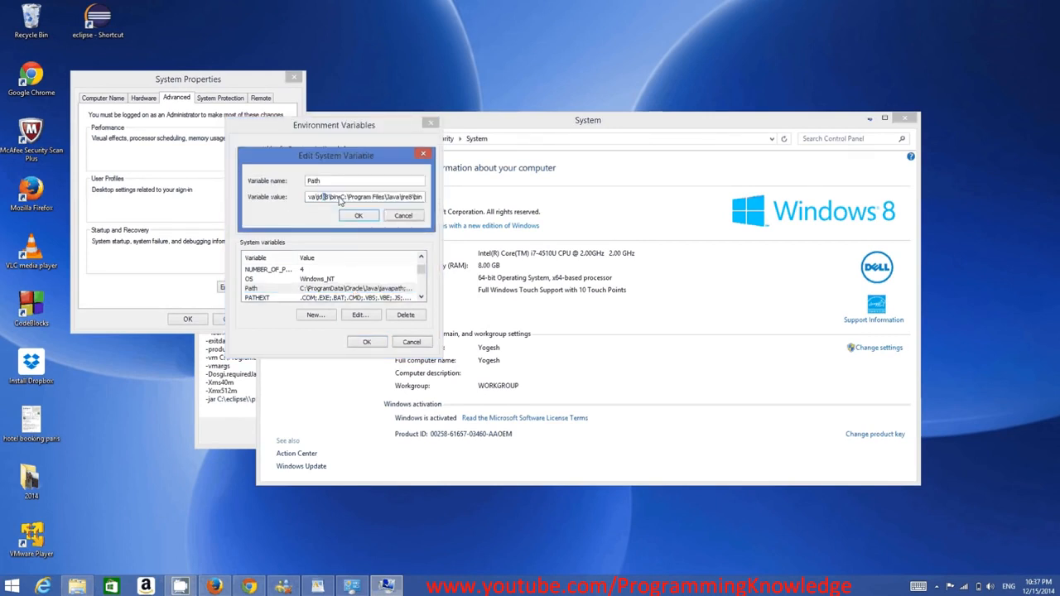
pyautogui.moveTo(339, 199); pyautogui.dragTo(256, 194)
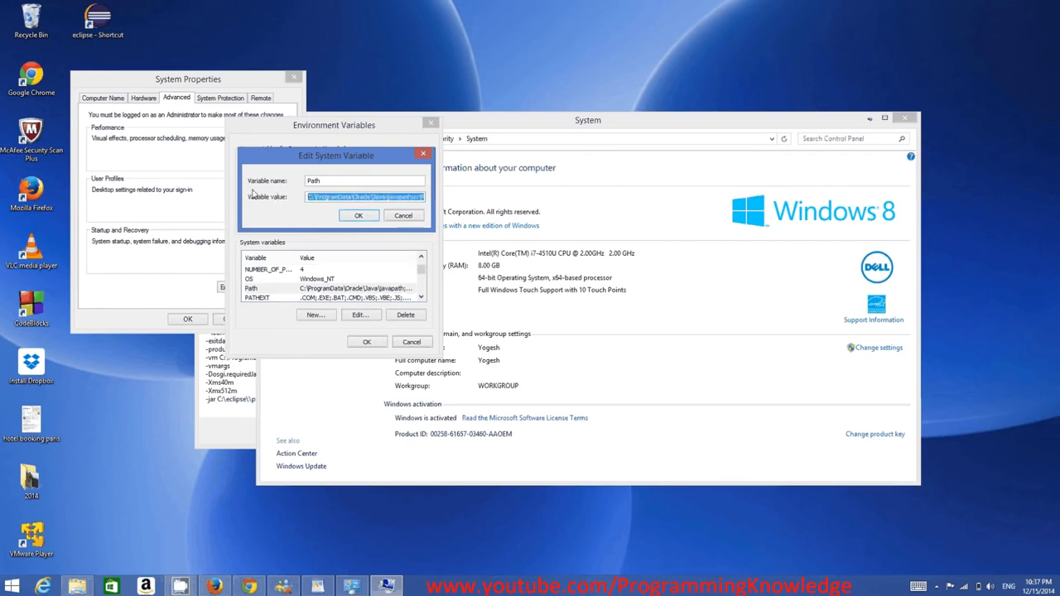
# Switch to WordPad and highlight the path C:\ProgramData\Oracle\Java\javapath for comparison with the Path variable.
pyautogui.click(320, 588)
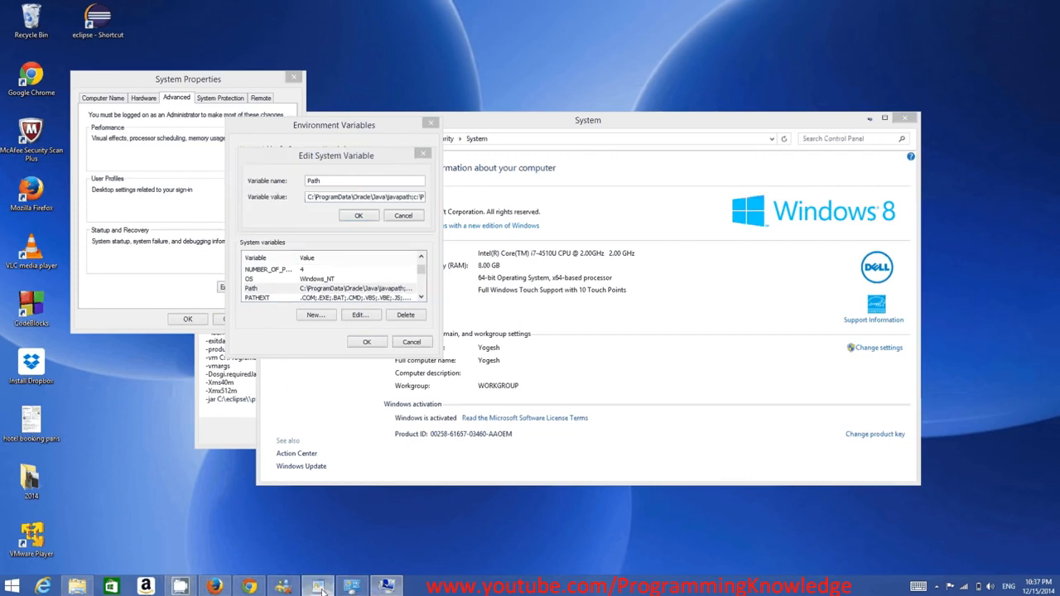
pyautogui.click(319, 588)
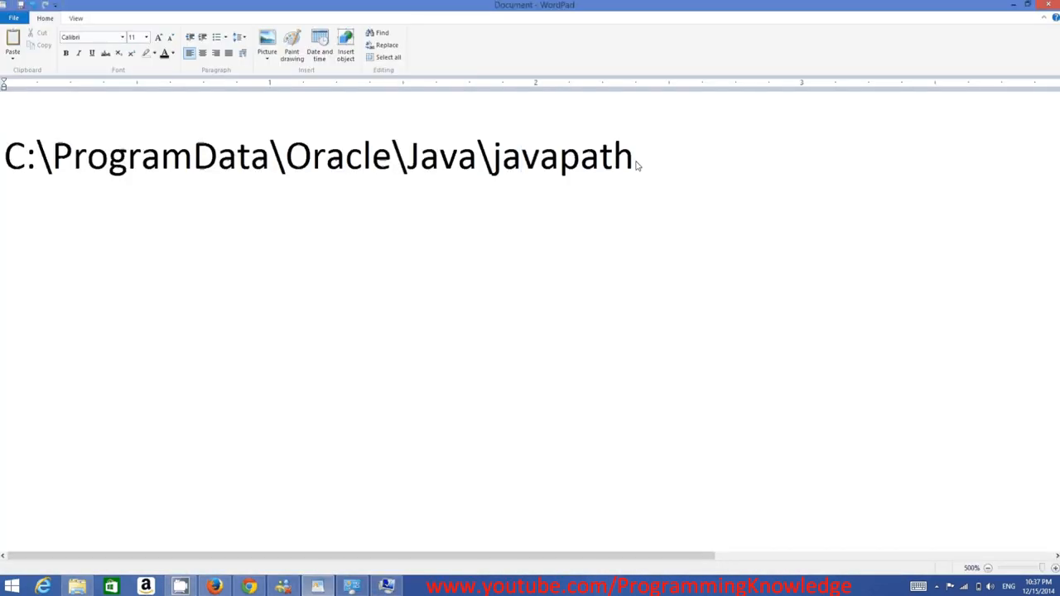
pyautogui.doubleClick(550, 162)
pyautogui.moveTo(551, 162); pyautogui.dragTo(62, 225)
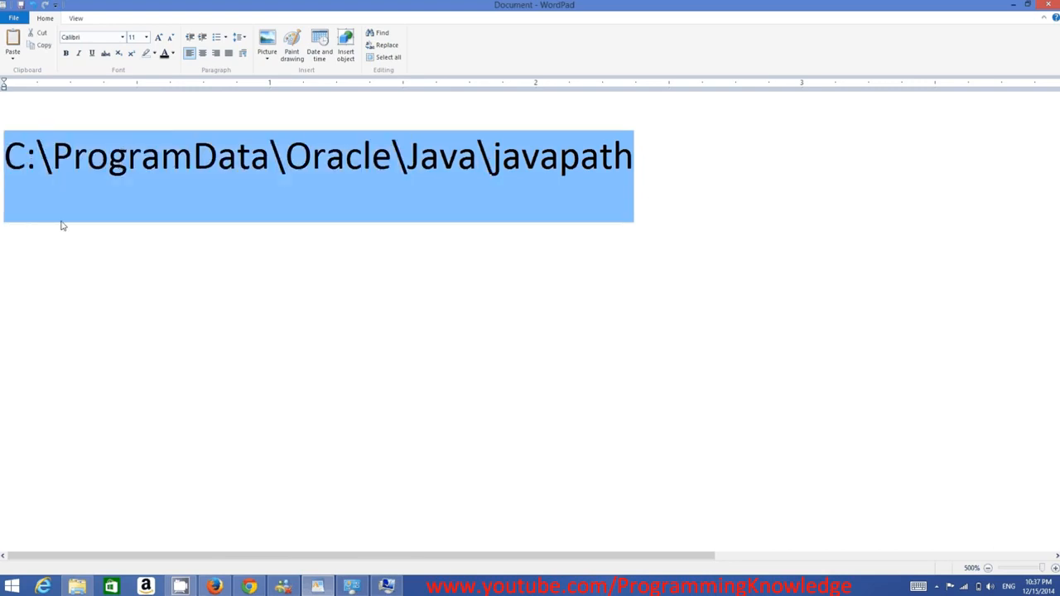
# Delete the C:\ProgramData\Oracle\Java\javapath; entry from the Path system variable's value and accept the environment variable and system property dialogs.
pyautogui.click(386, 586)
pyautogui.click(378, 198)
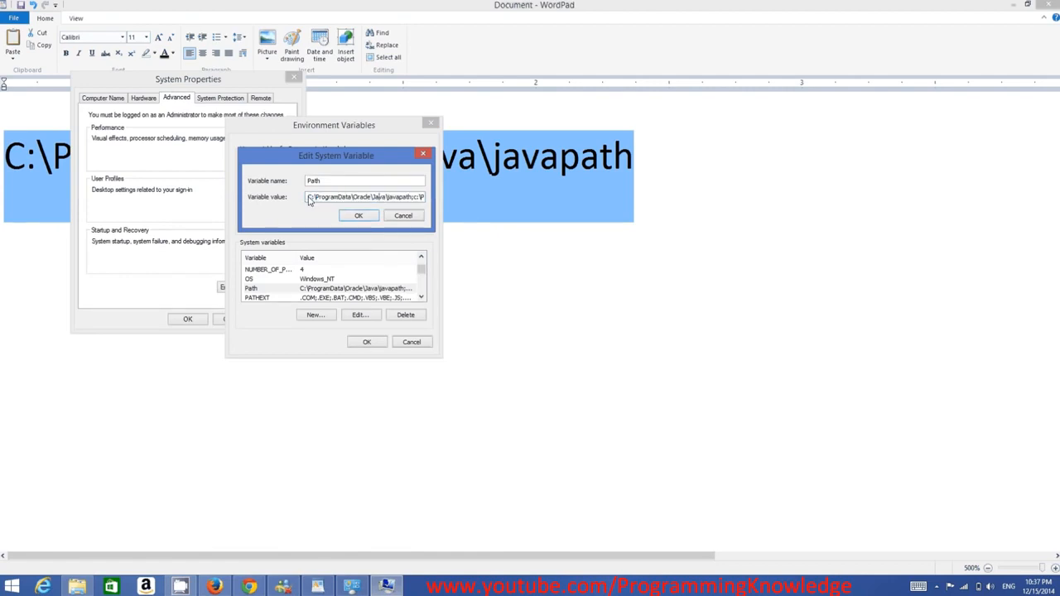
pyautogui.moveTo(307, 197); pyautogui.dragTo(421, 222)
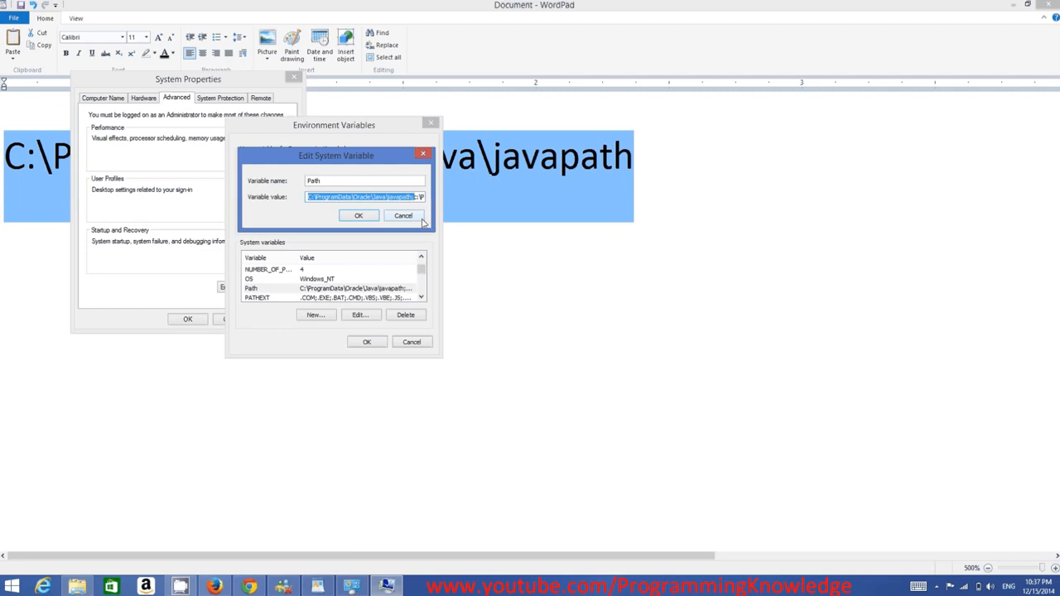
pyautogui.press('Delete')
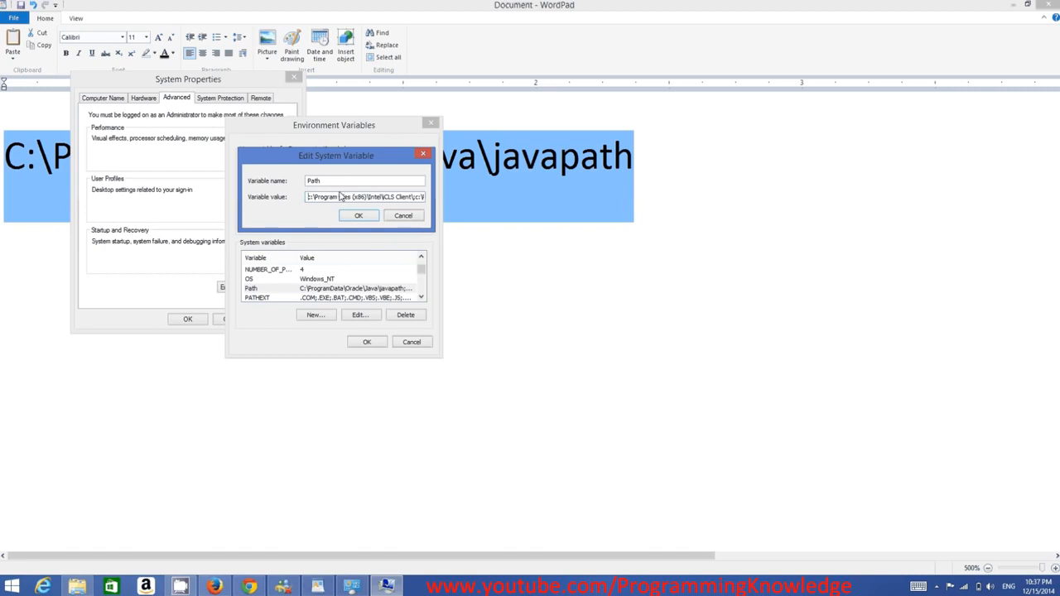
pyautogui.click(359, 216)
pyautogui.click(367, 343)
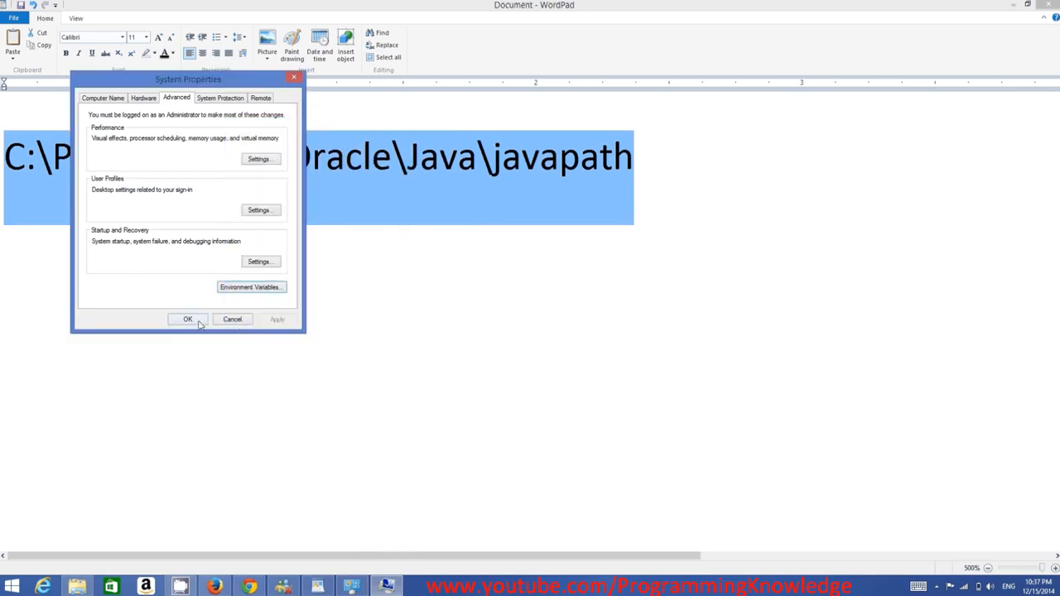
pyautogui.click(200, 324)
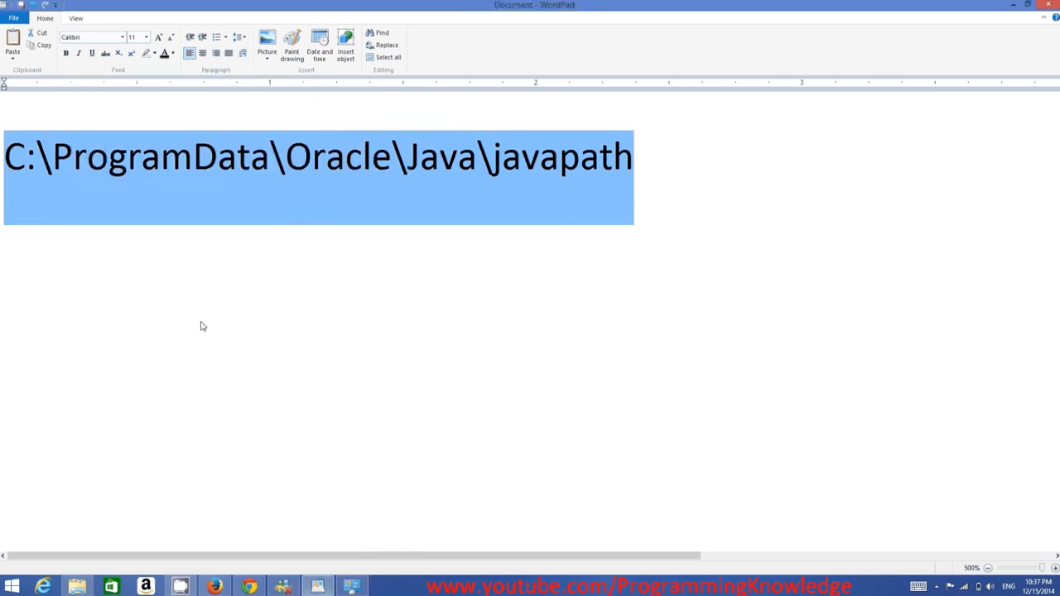
# Clear the desktop by minimizing WordPad and closing the System window and the Eclipse error dialog.
pyautogui.click(1014, 8)
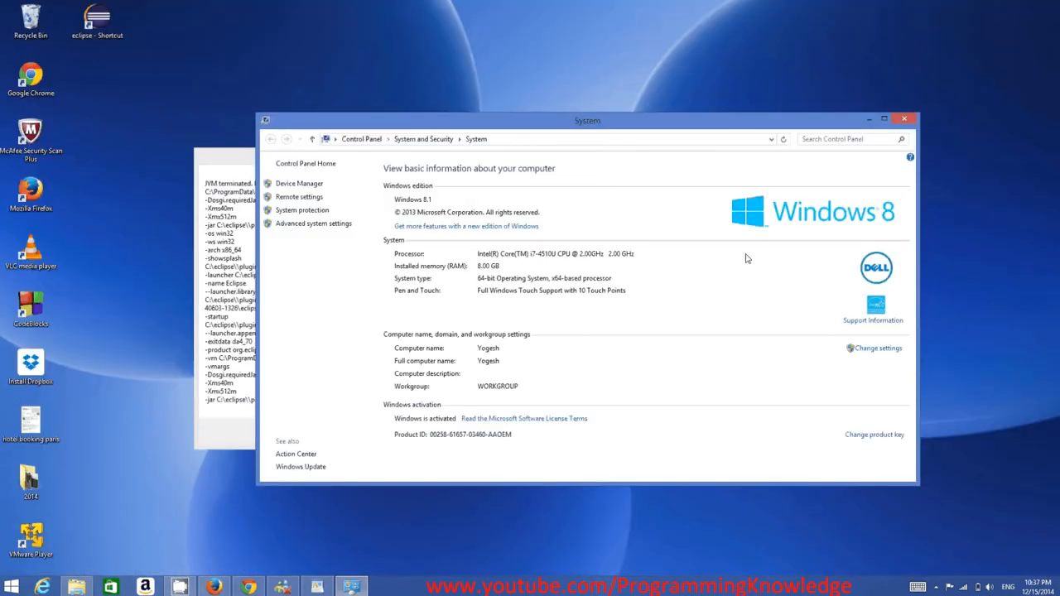
pyautogui.click(907, 122)
pyautogui.click(433, 432)
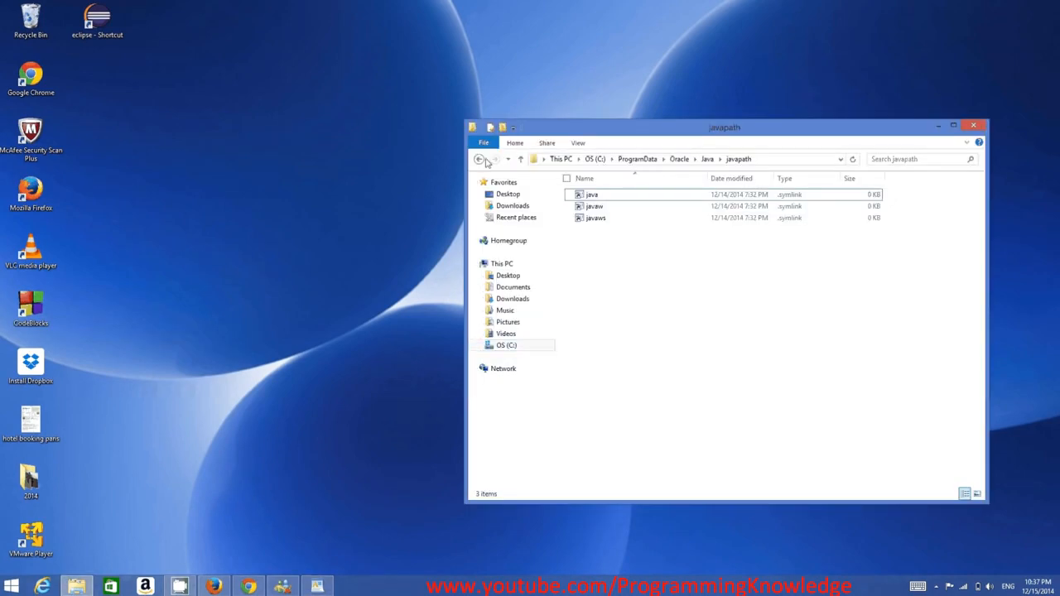
# Go to the eclipse folder on the C: drive in File Explorer and launch the eclipse application.
pyautogui.click(479, 160)
pyautogui.doubleClick(609, 232)
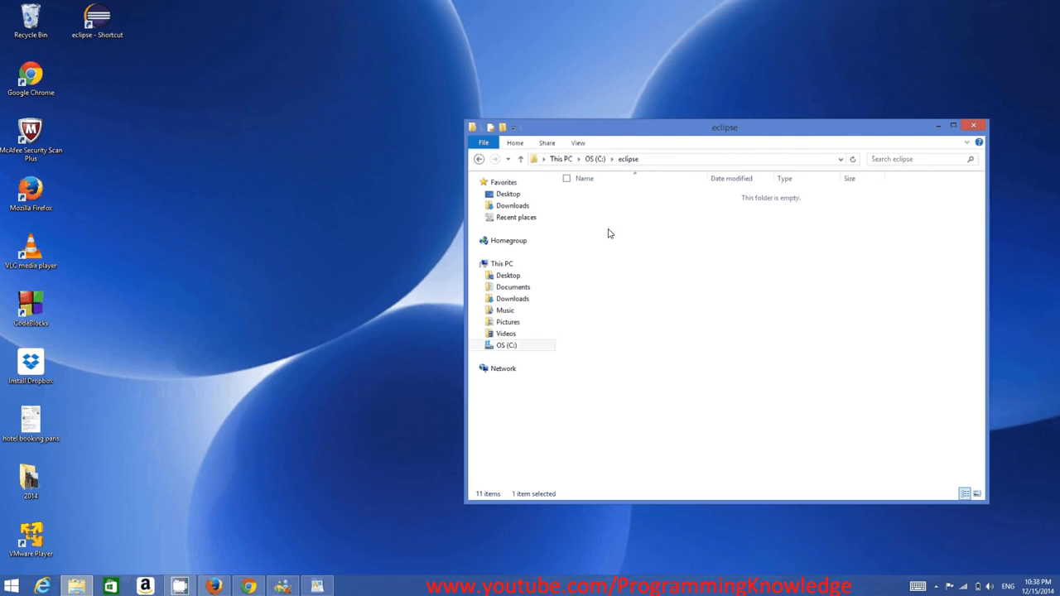
pyautogui.click(593, 290)
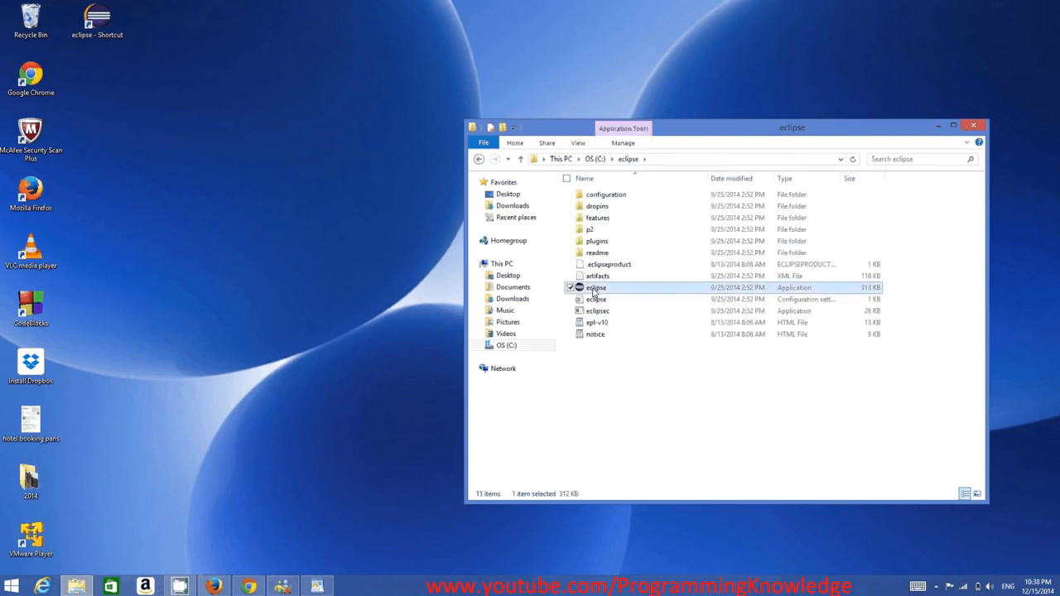
pyautogui.doubleClick(593, 290)
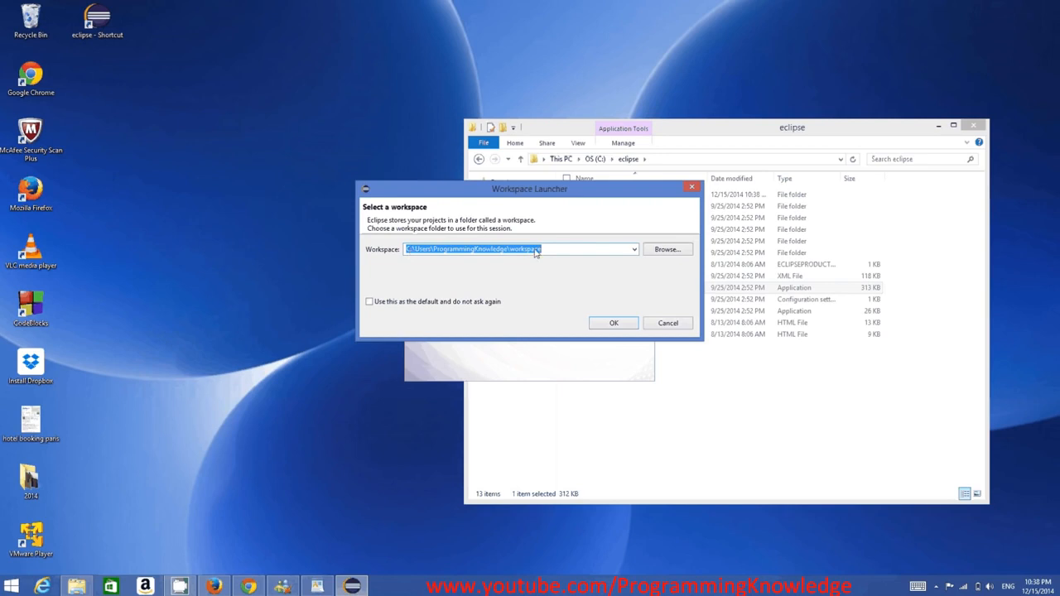
# Accept the default workspace folder C:\Users\ProgrammingKnowledge\workspace, minimize File Explorer and maximize the Eclipse window.
pyautogui.doubleClick(458, 250)
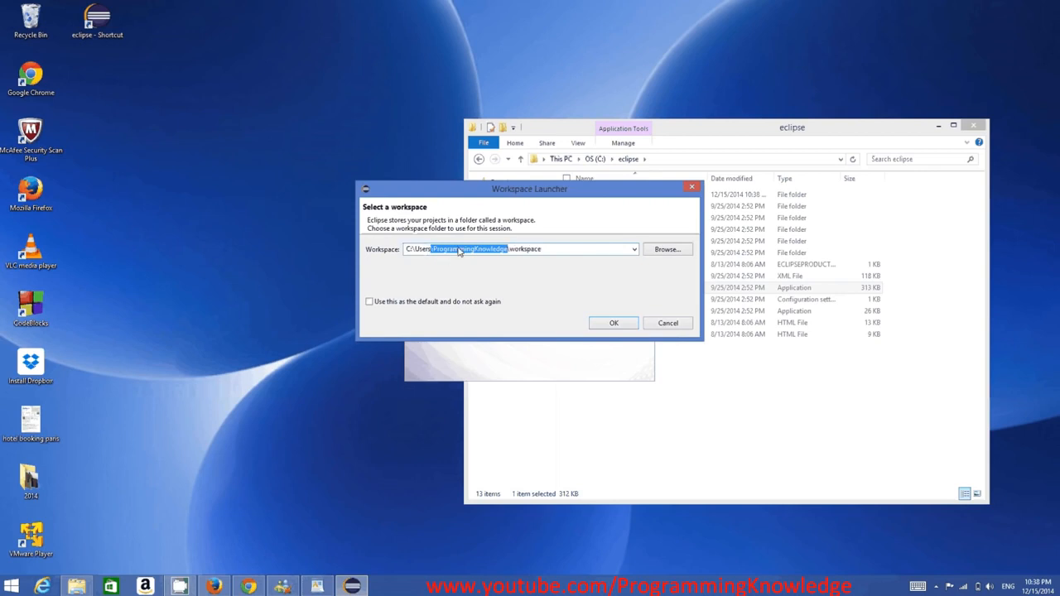
pyautogui.click(526, 252)
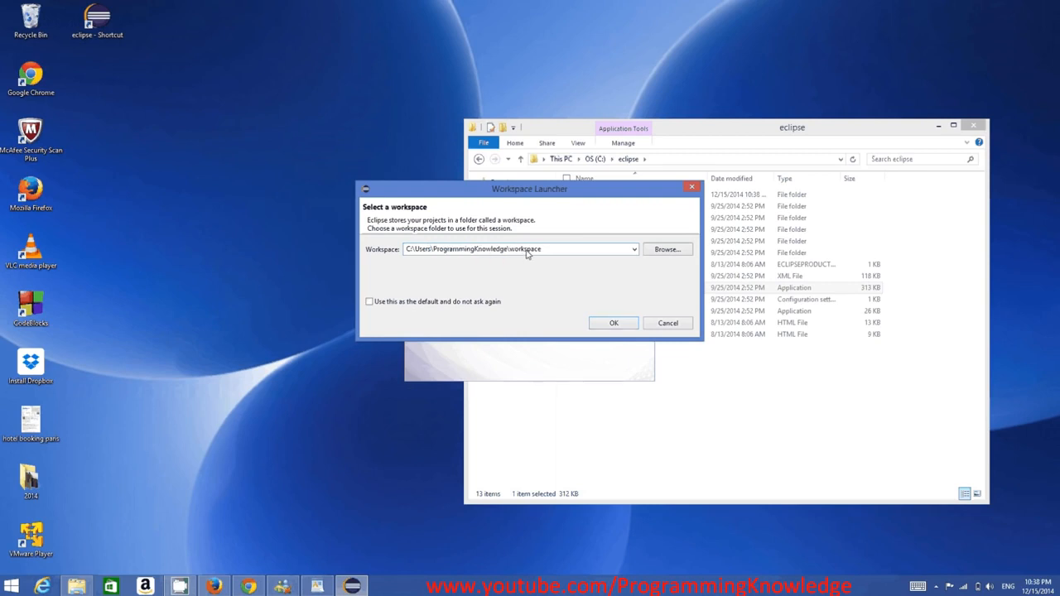
pyautogui.doubleClick(540, 251)
pyautogui.click(611, 324)
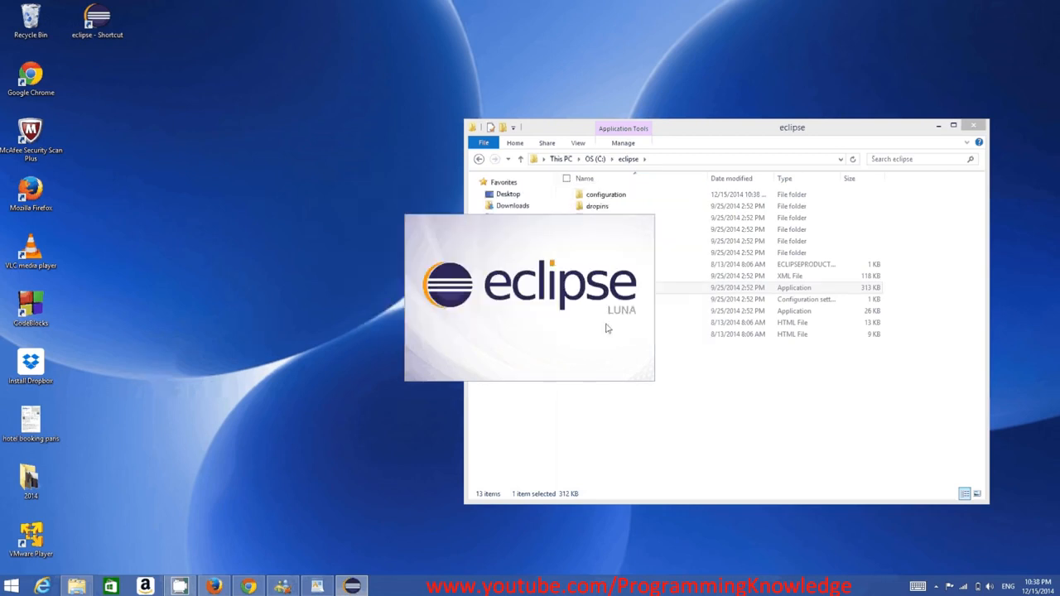
pyautogui.click(938, 126)
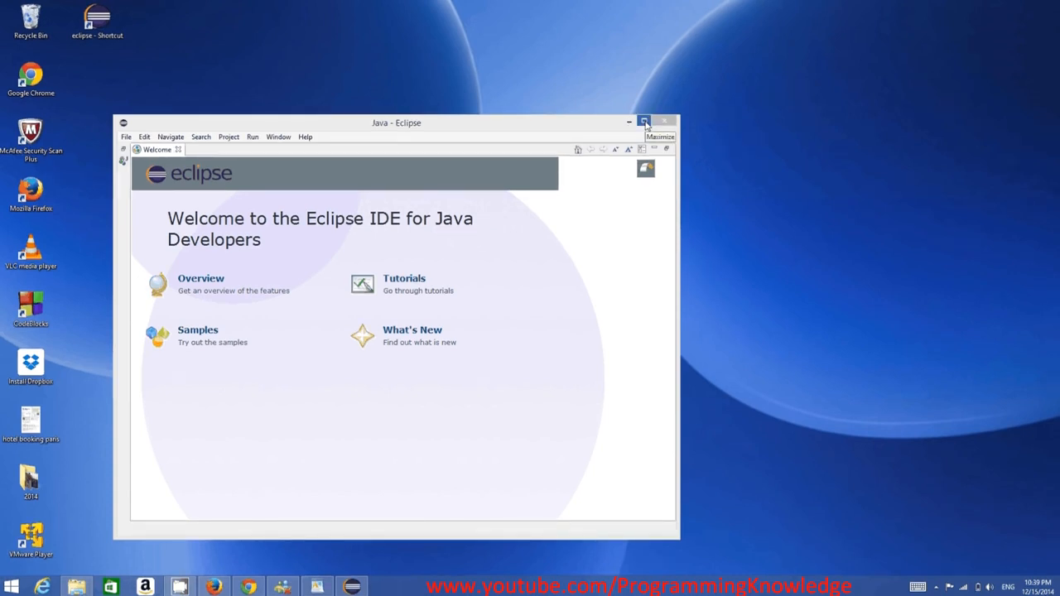
pyautogui.click(644, 122)
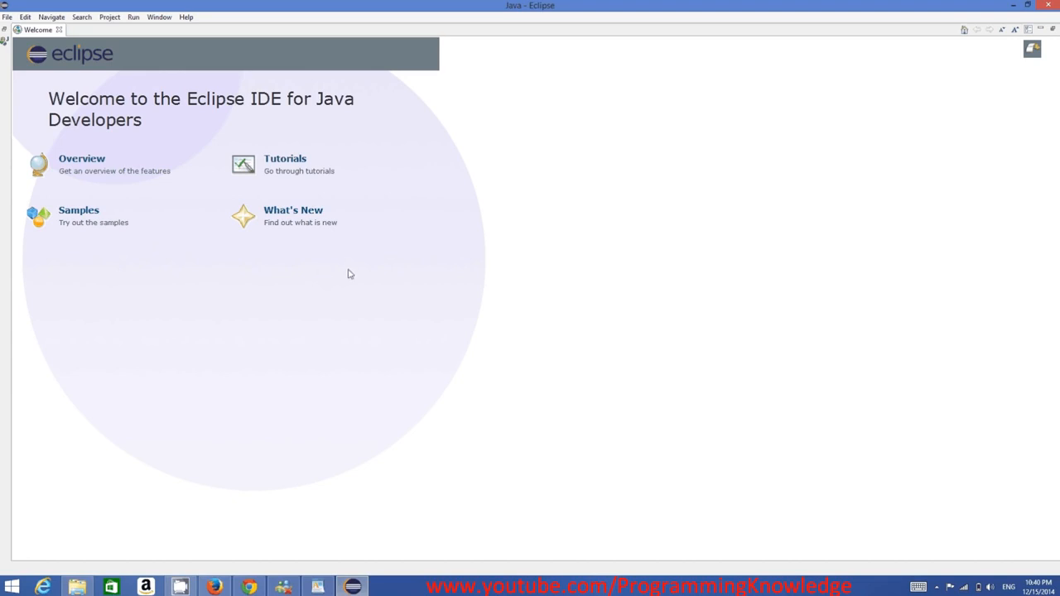
# Start a new Java project and name it MyFirstProject.
pyautogui.click(7, 18)
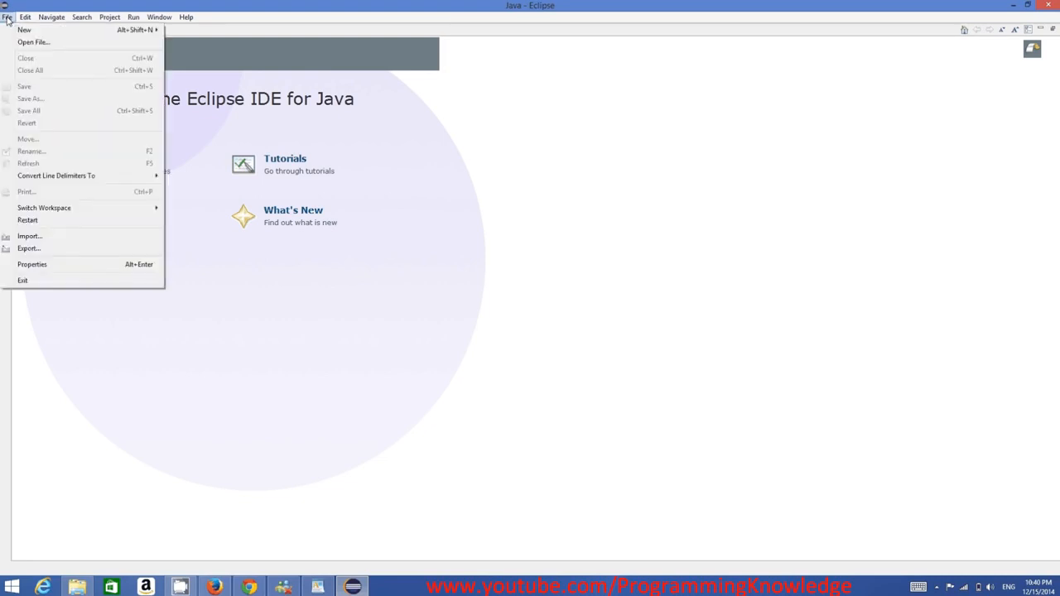
pyautogui.moveTo(133, 30)
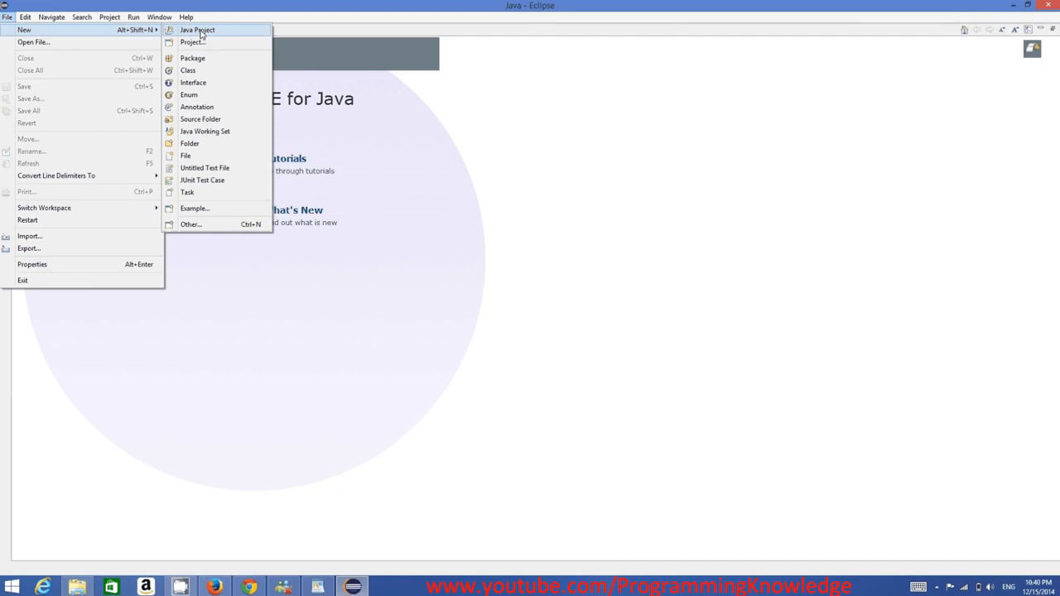
pyautogui.click(203, 31)
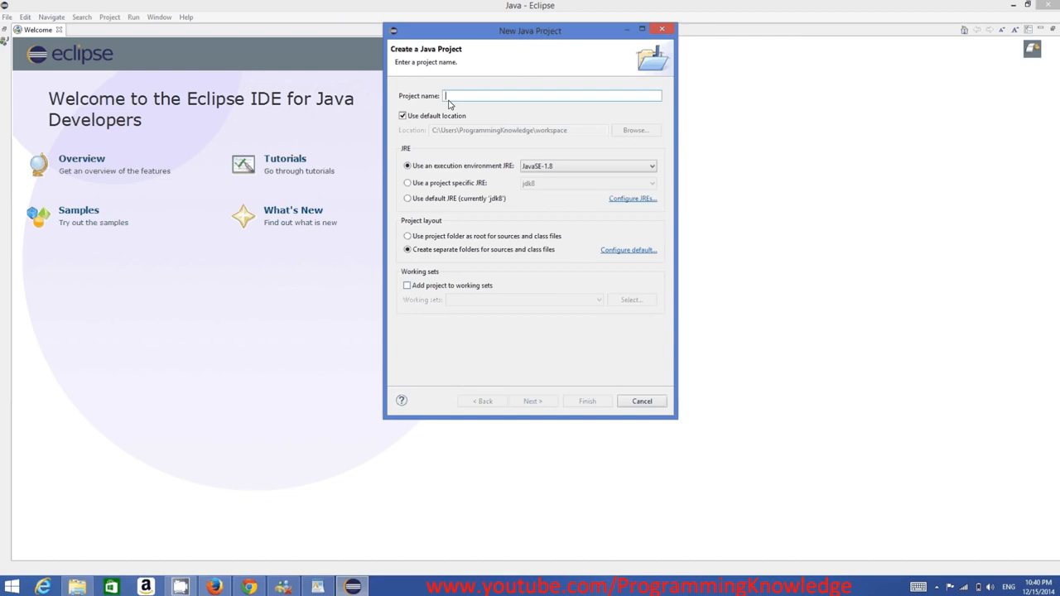
pyautogui.write('MyF')
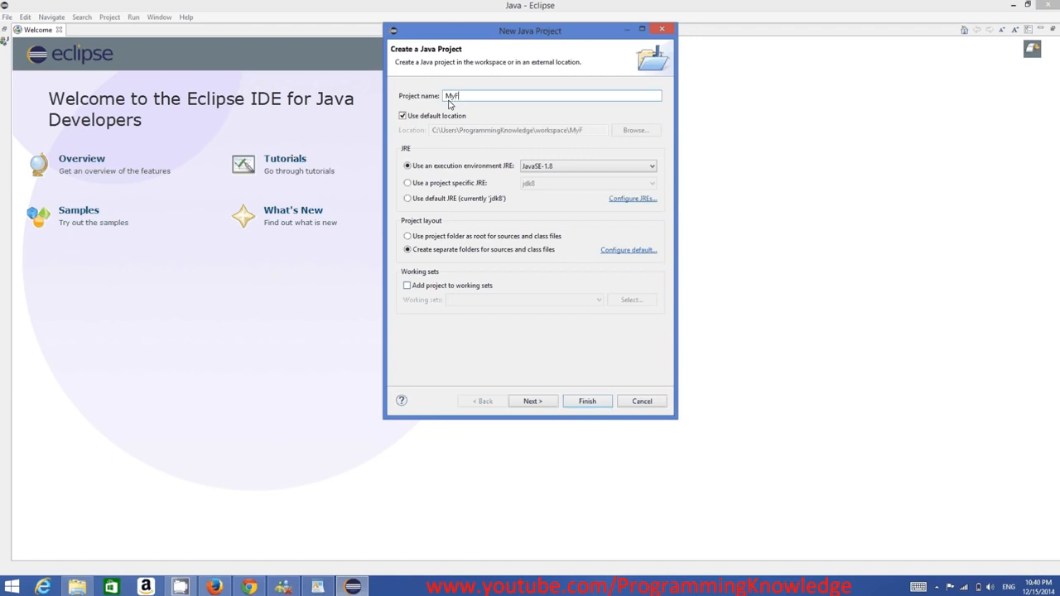
pyautogui.write('irstProject')
# Highlight parts of the project name MyFirstProject to examine its capitalization and naming style.
pyautogui.moveTo(495, 97); pyautogui.dragTo(447, 96)
pyautogui.click(450, 98)
pyautogui.moveTo(447, 97); pyautogui.dragTo(455, 100)
pyautogui.click(468, 98)
pyautogui.moveTo(450, 100); pyautogui.dragTo(457, 100)
pyautogui.click(455, 98)
pyautogui.moveTo(500, 99); pyautogui.dragTo(444, 97)
pyautogui.click(496, 99)
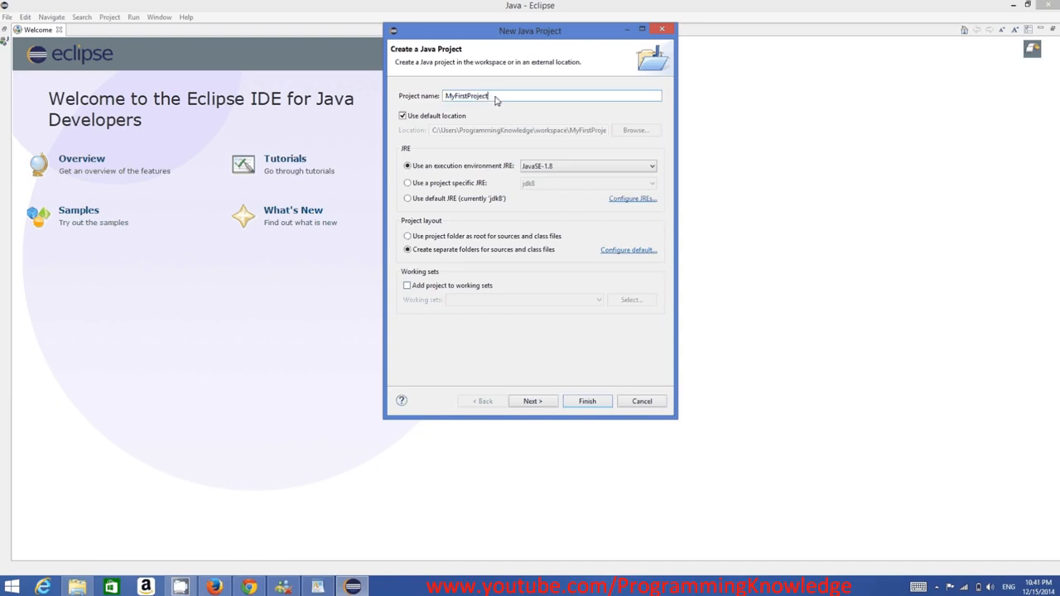
pyautogui.doubleClick(478, 99)
# Continue to the project's Java build settings and finish creating MyFirstProject with the default options.
pyautogui.click(546, 405)
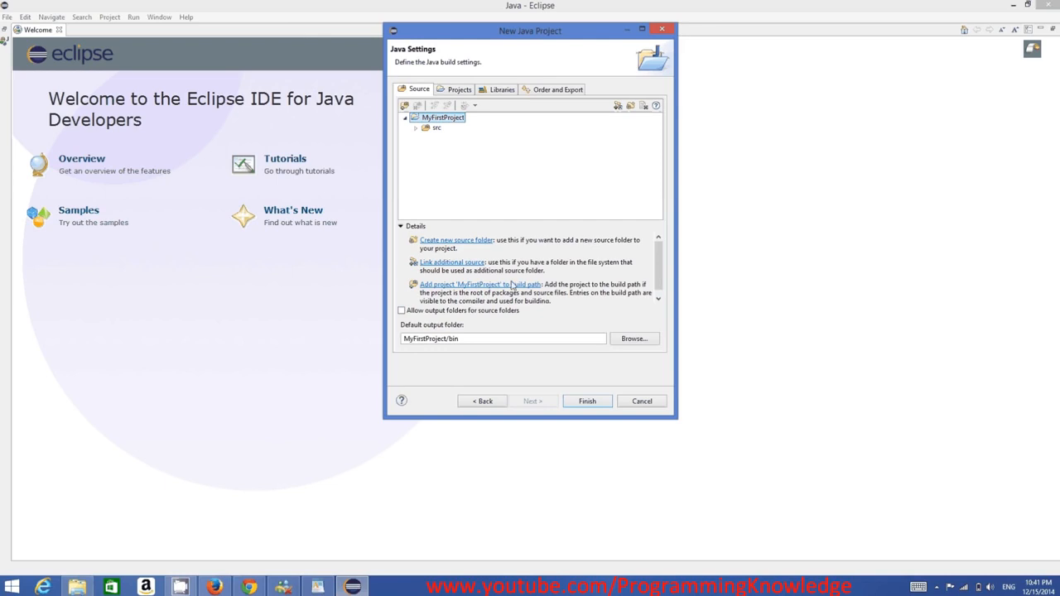
pyautogui.click(586, 404)
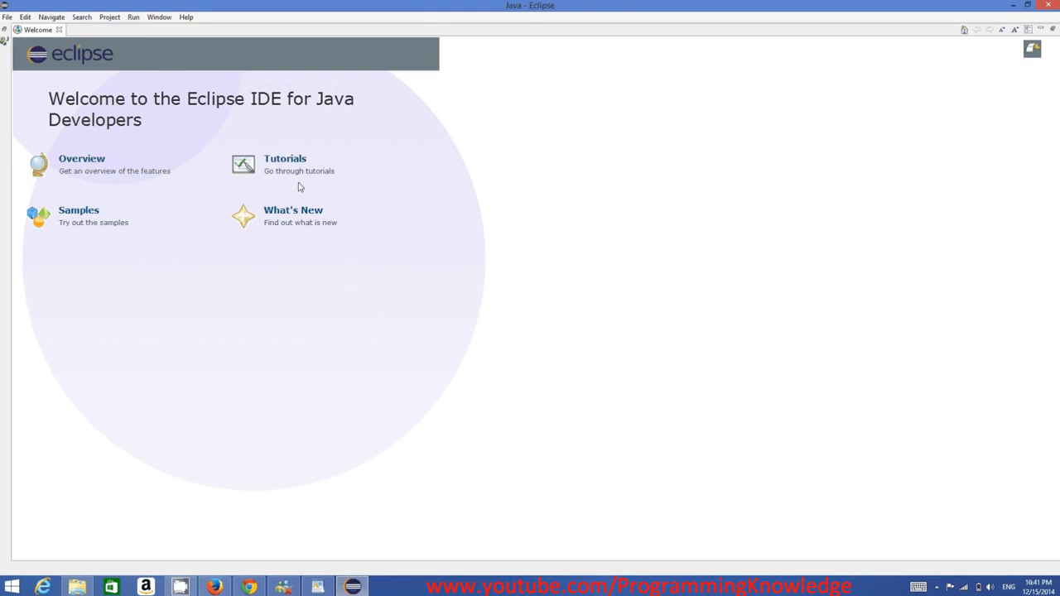
# Restore the Java workbench from behind the Welcome page and expand MyFirstProject to show its src folder.
pyautogui.click(5, 30)
pyautogui.click(33, 61)
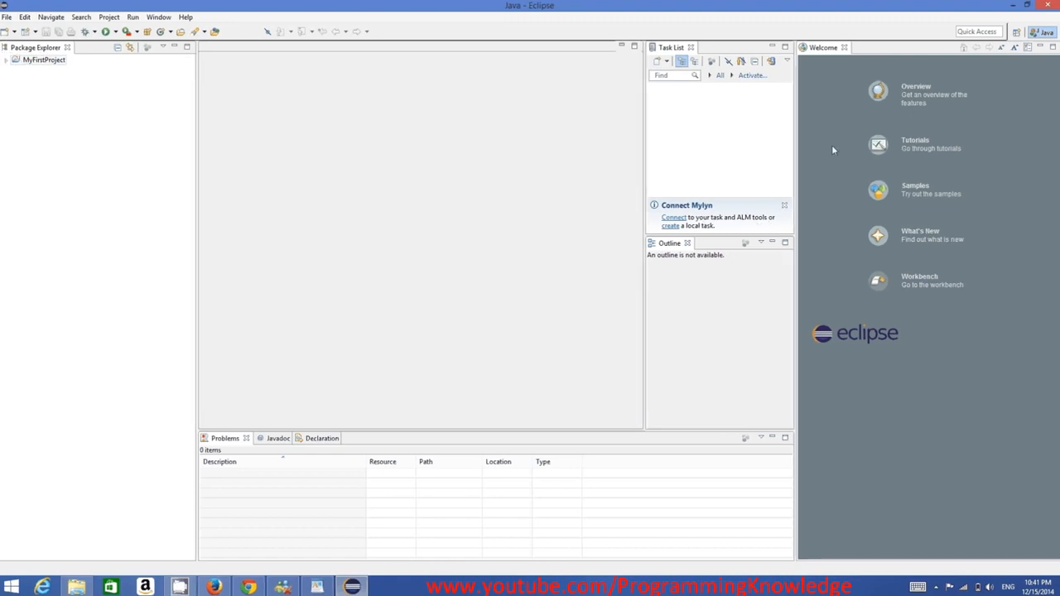
pyautogui.click(6, 61)
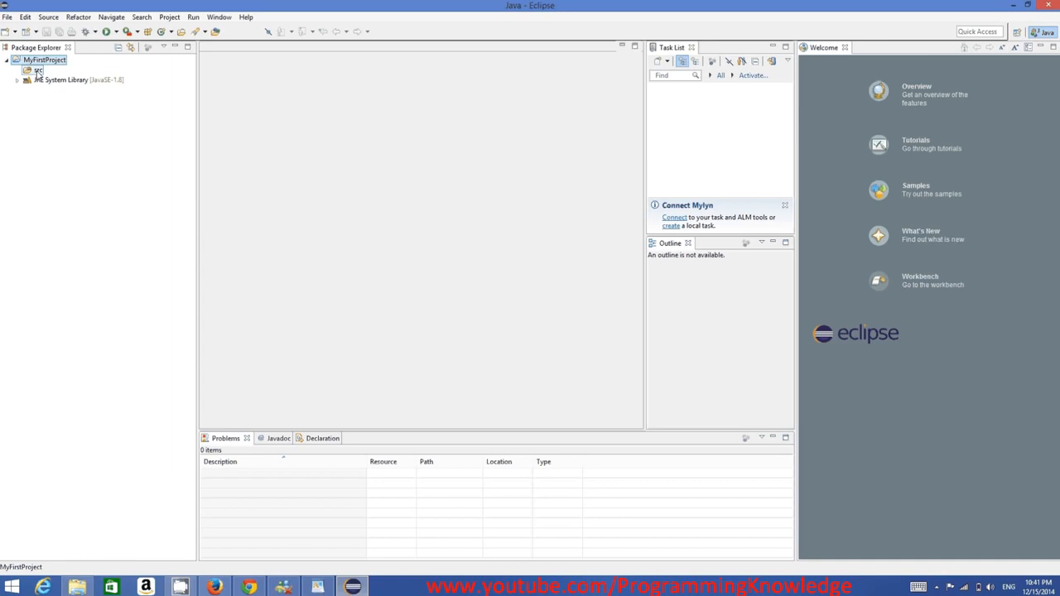
pyautogui.rightClick(37, 73)
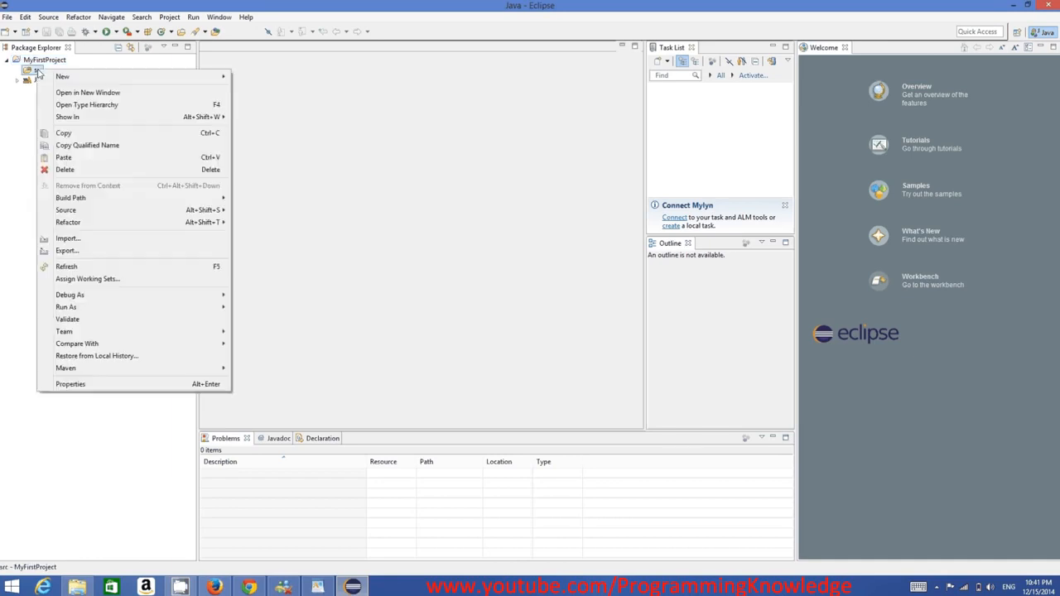
pyautogui.moveTo(220, 78)
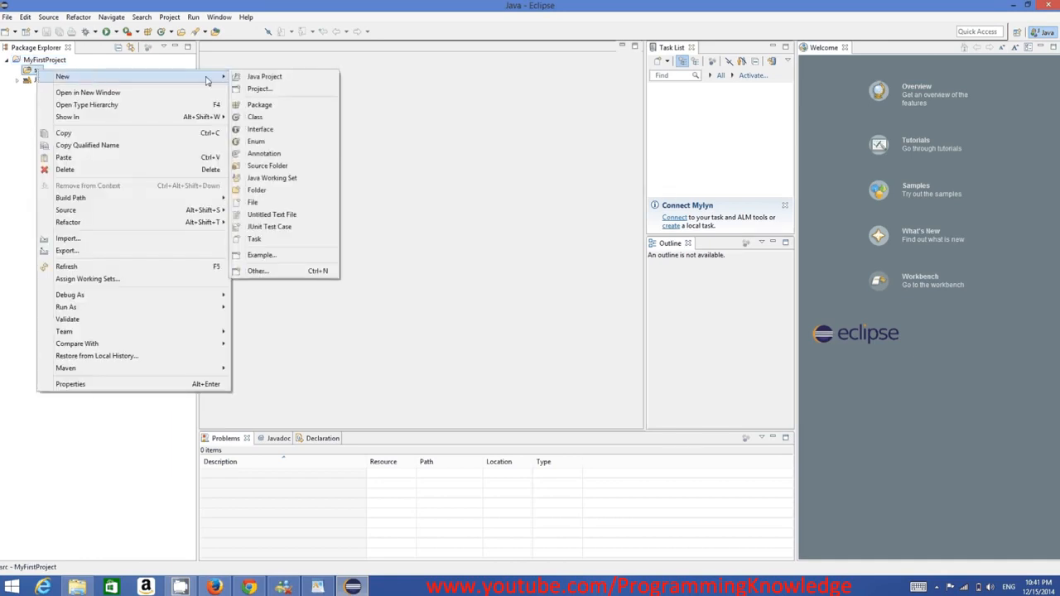
pyautogui.click(263, 121)
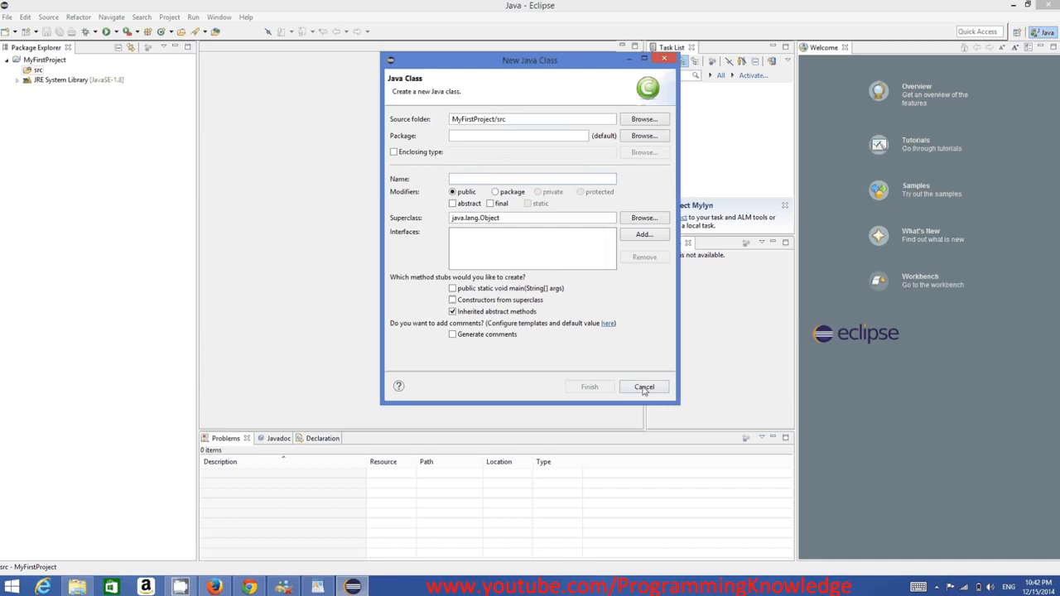
pyautogui.click(645, 386)
# Create a class named MyClass in the src folder with a public static void main(String[] args) method stub.
pyautogui.rightClick(38, 69)
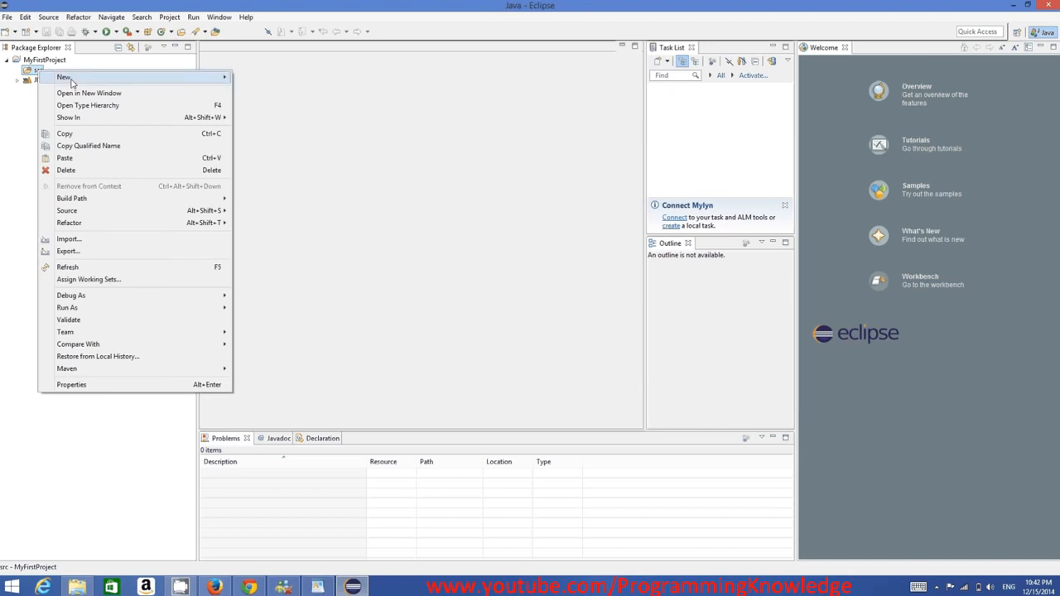
pyautogui.moveTo(72, 83)
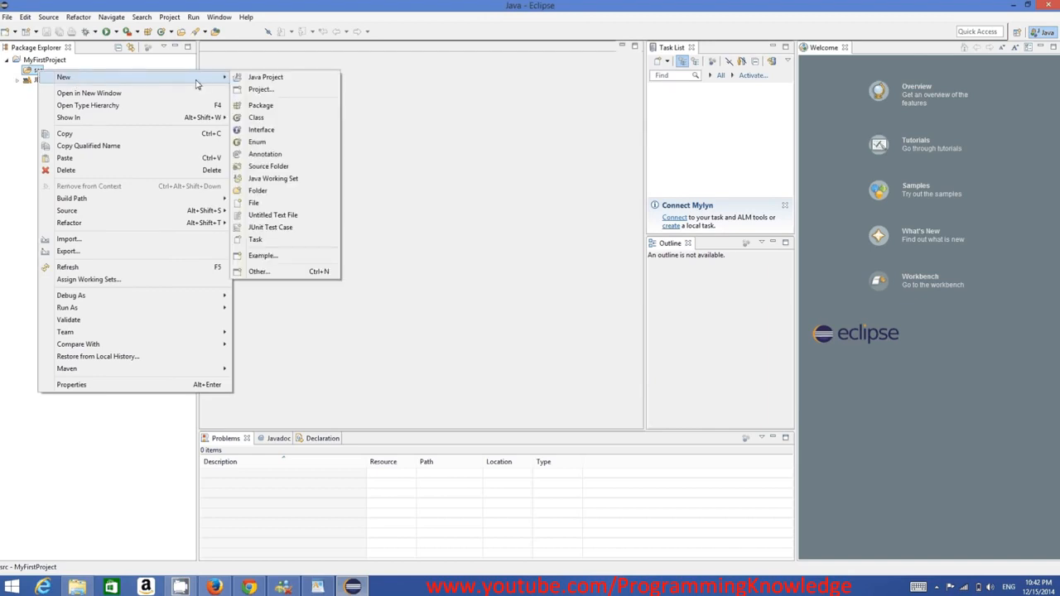
pyautogui.click(257, 118)
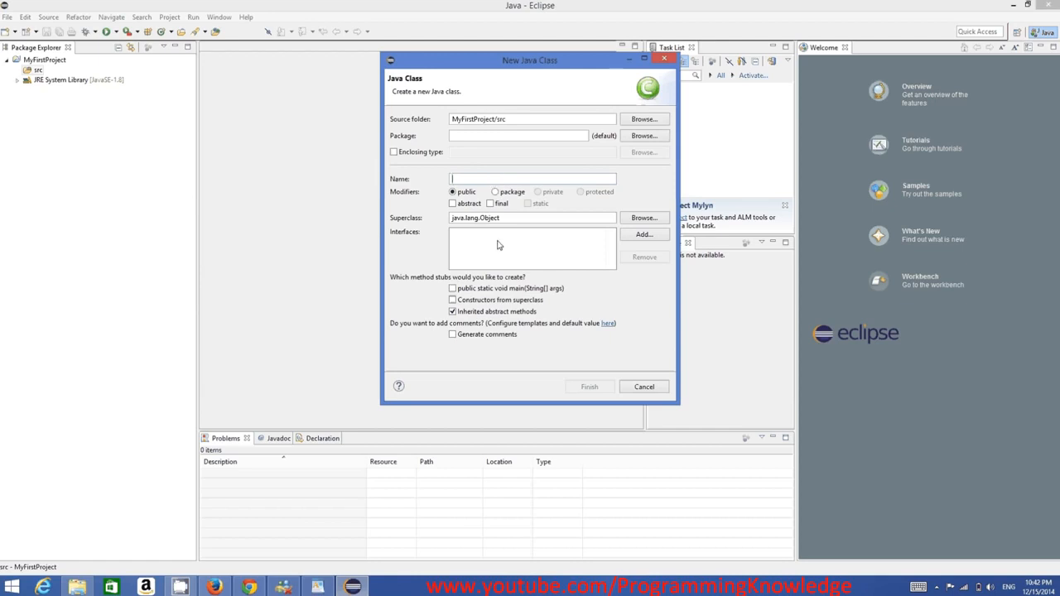
pyautogui.write('MyClass')
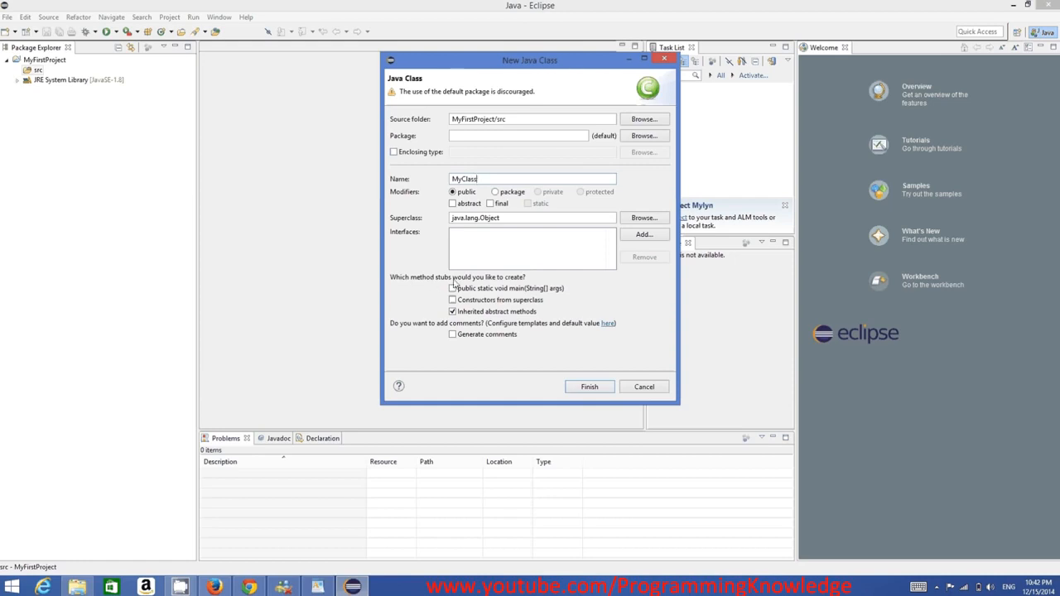
pyautogui.click(453, 288)
pyautogui.click(453, 289)
pyautogui.click(457, 290)
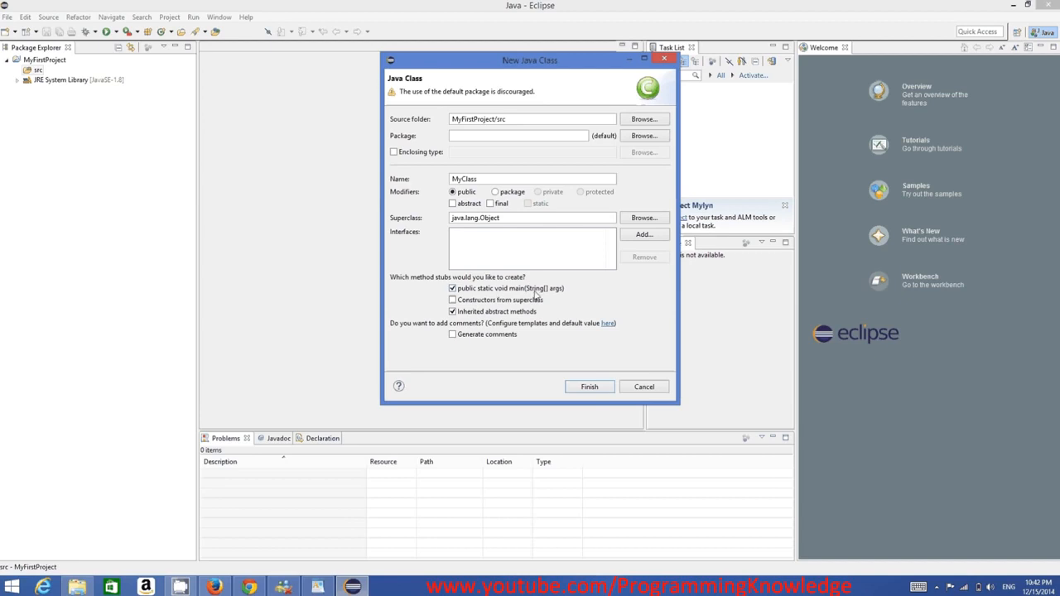
pyautogui.click(586, 389)
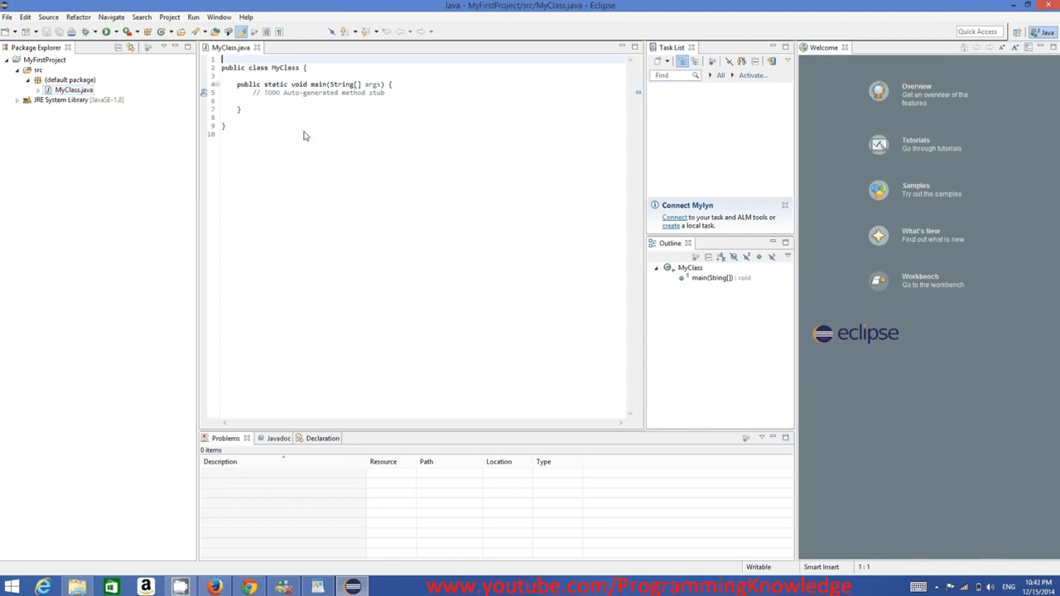
# Add the statement System.out.println(); on the blank line below the TODO comment in the main method.
pyautogui.moveTo(304, 133); pyautogui.dragTo(184, 57)
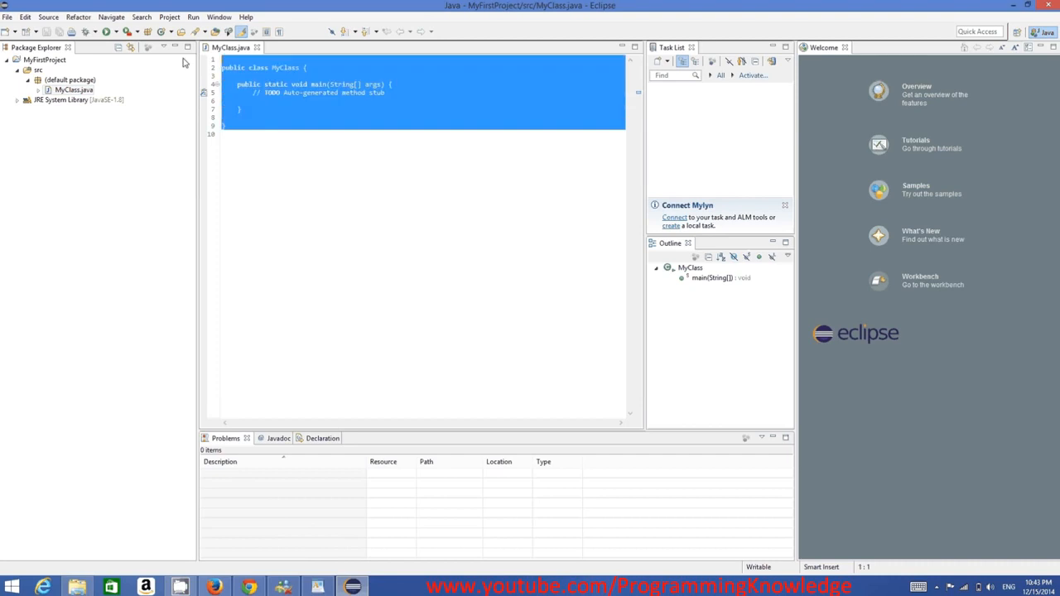
pyautogui.click(261, 84)
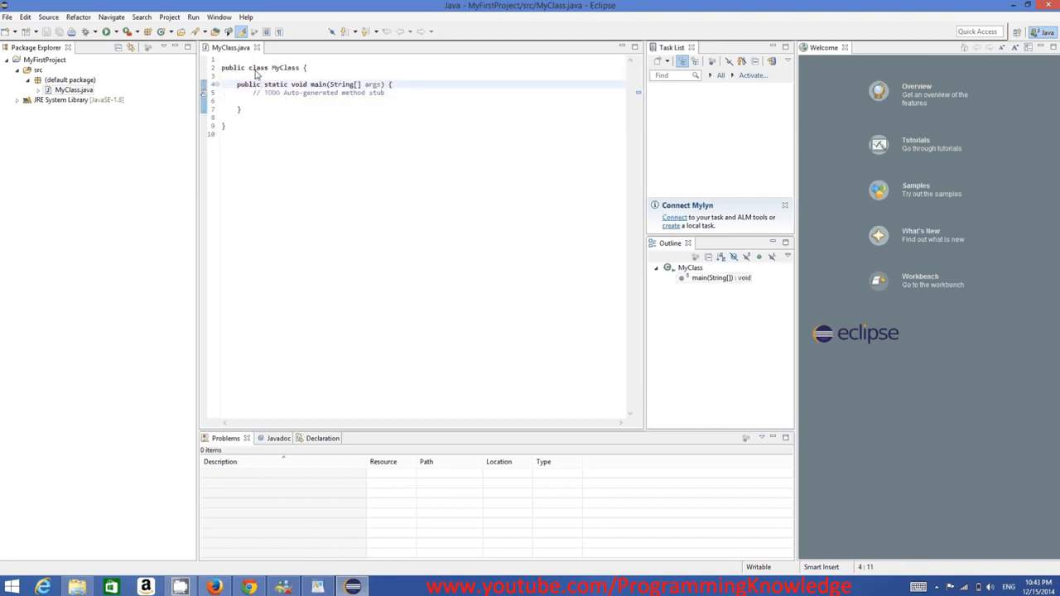
pyautogui.click(394, 100)
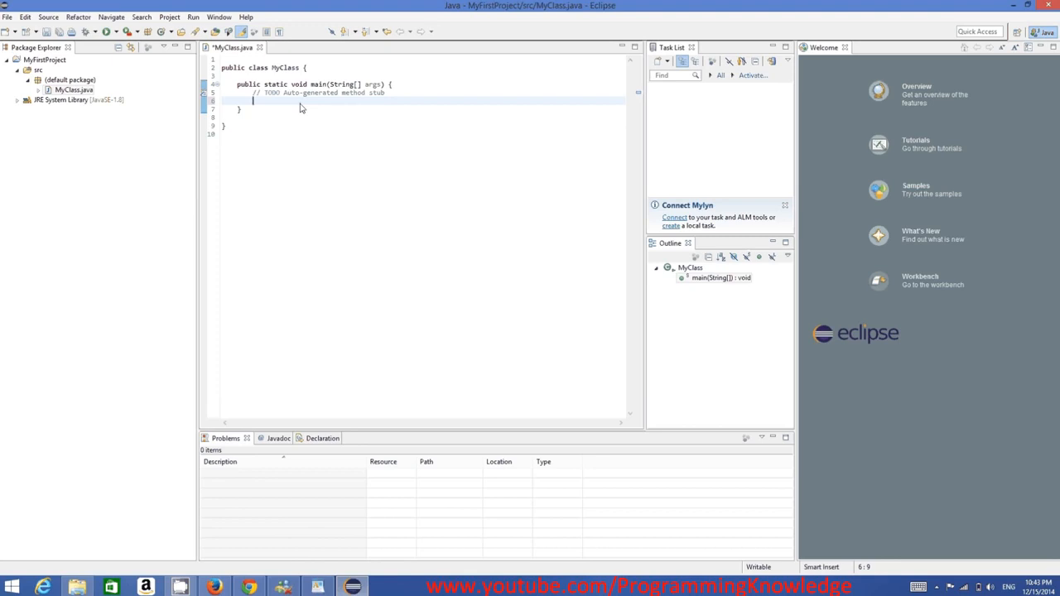
pyautogui.write('System.ou')
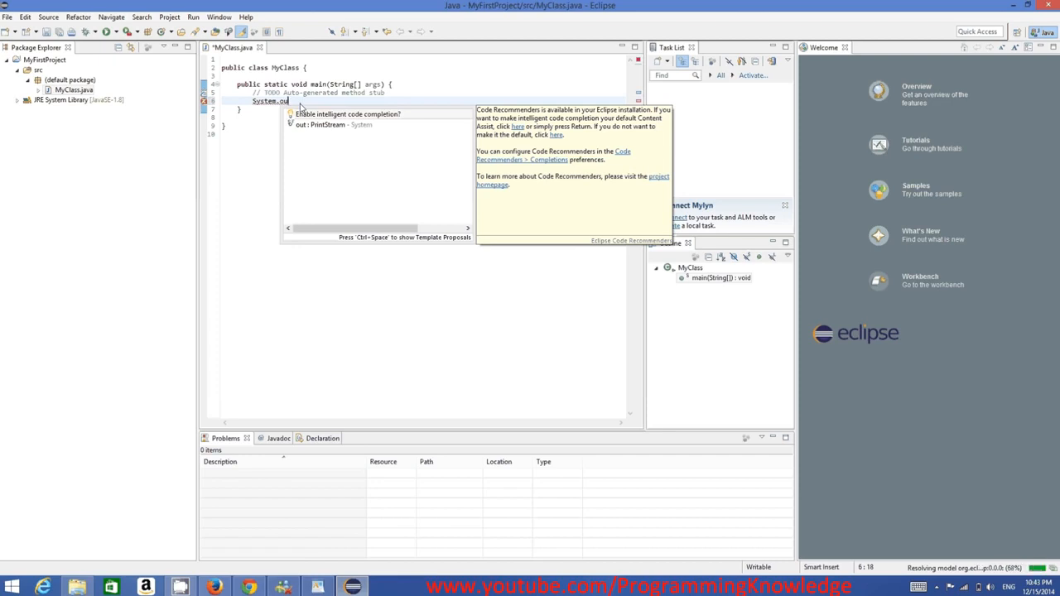
pyautogui.press('Down')
pyautogui.press('Return')
pyautogui.write('.pr')
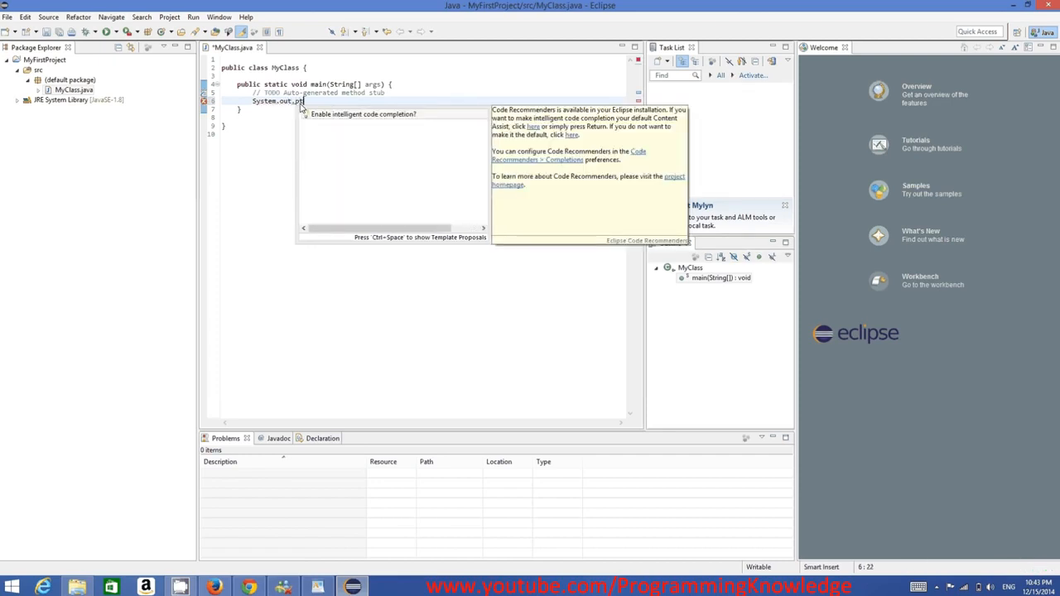
pyautogui.write('in')
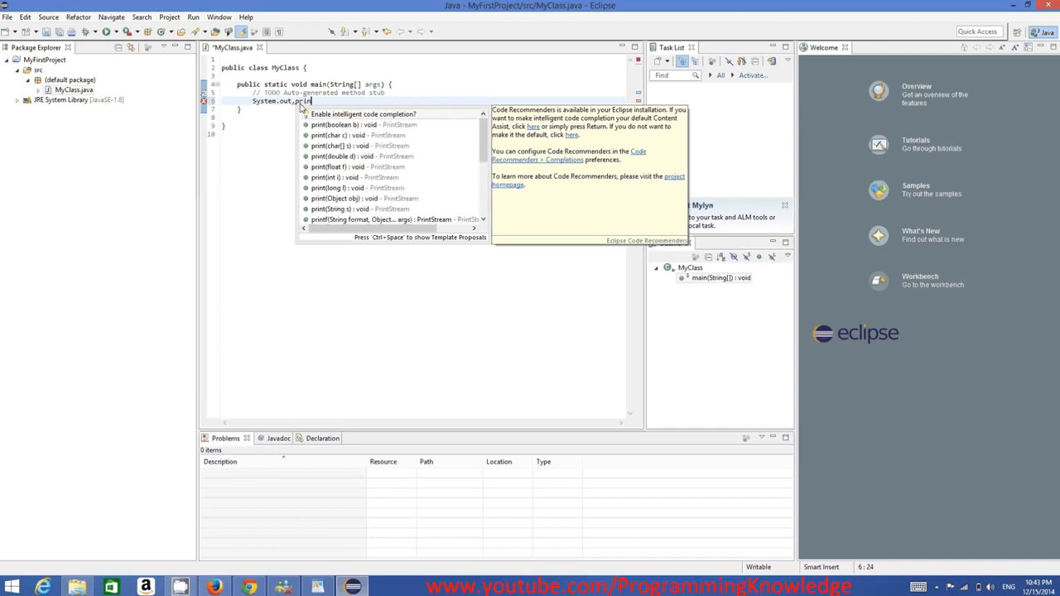
pyautogui.write('tl')
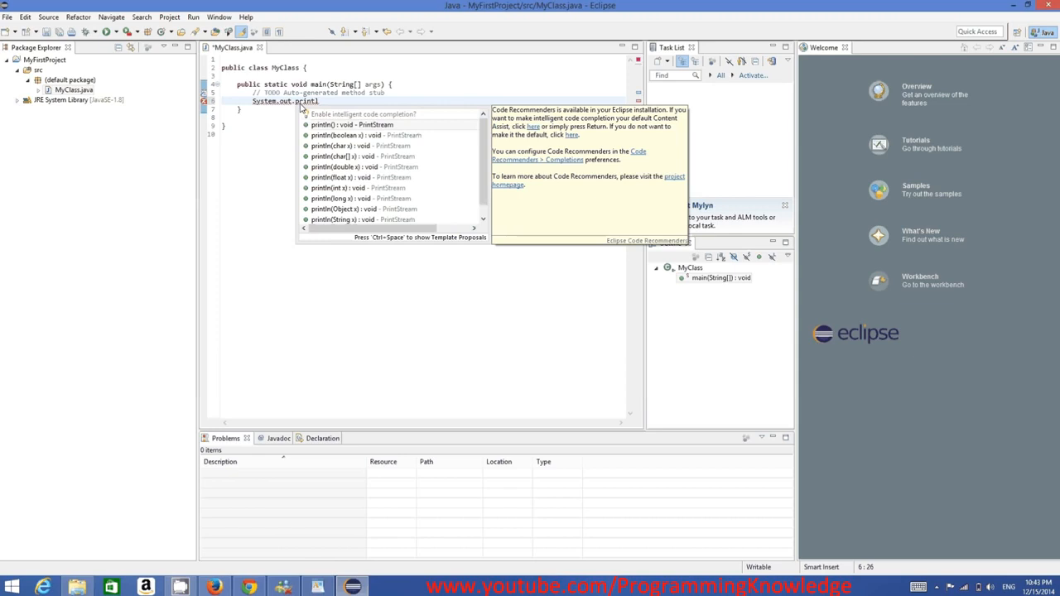
pyautogui.press('Return')
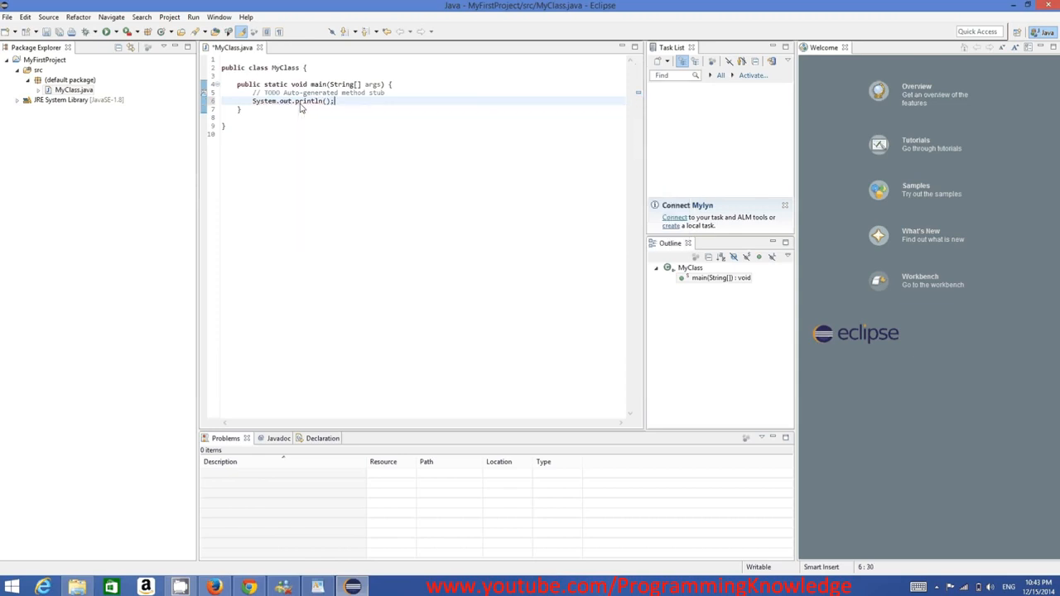
# Switch the keyboard input language to German (Germany) with the German keyboard.
pyautogui.write('"')
pyautogui.press('BackSpace')
pyautogui.click(1008, 585)
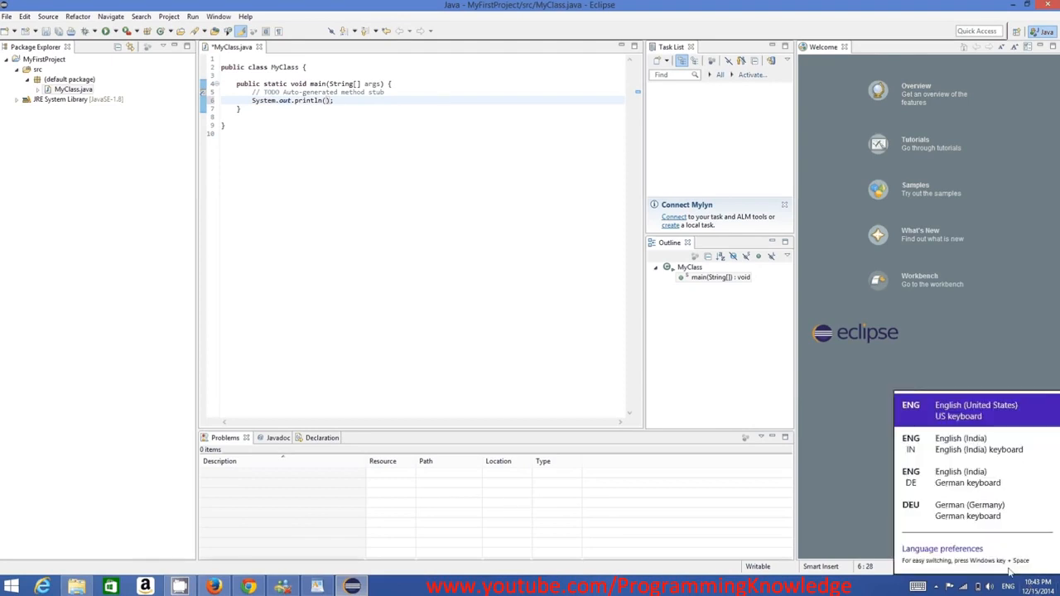
pyautogui.click(968, 509)
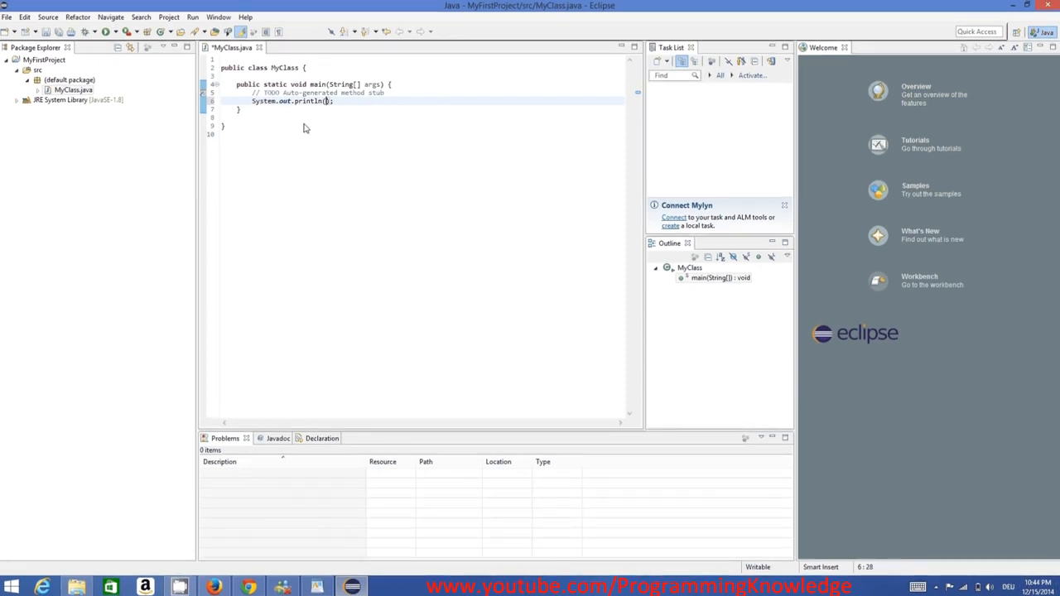
# Enter the string "Hello World" as the argument of the println call and review the class code.
pyautogui.write('"Hello World')
pyautogui.moveTo(359, 149); pyautogui.dragTo(212, 80)
pyautogui.hotkey('ctrl', 'a')
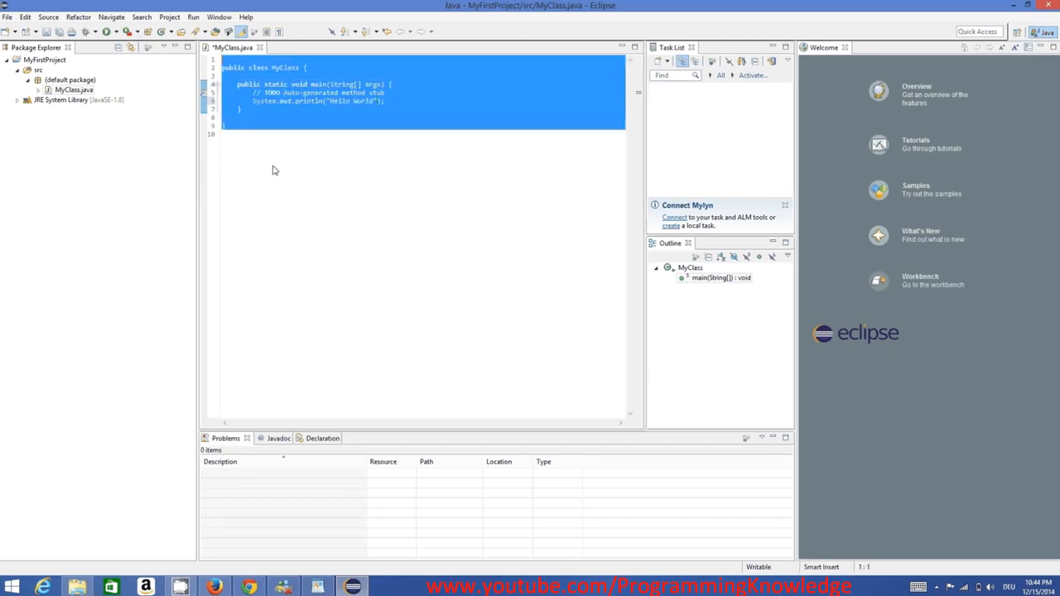
pyautogui.click(273, 171)
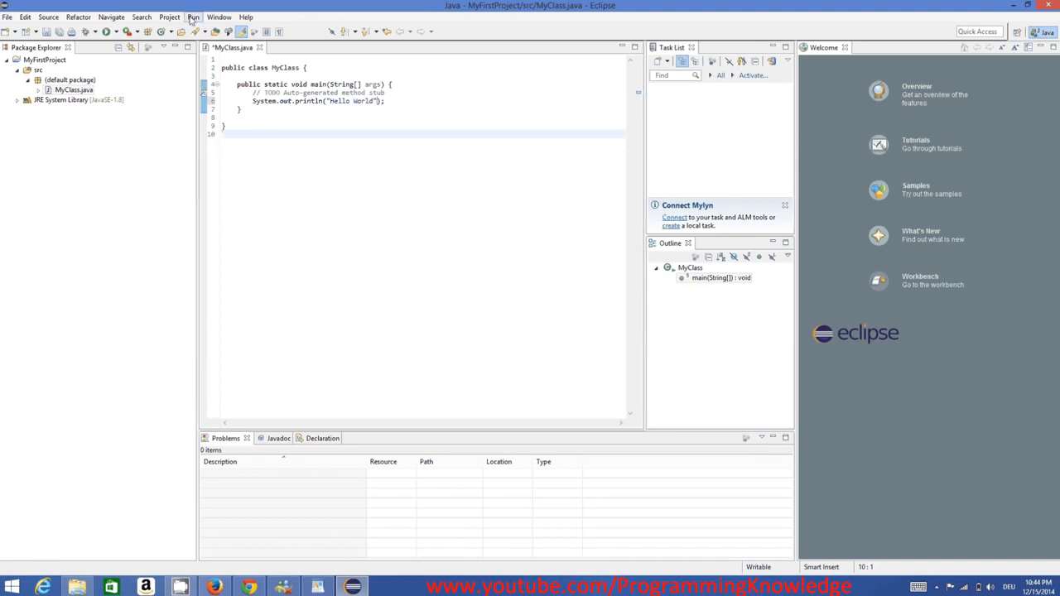
# Run MyFirstProject as a Java application, saving MyClass.java before the launch.
pyautogui.click(191, 17)
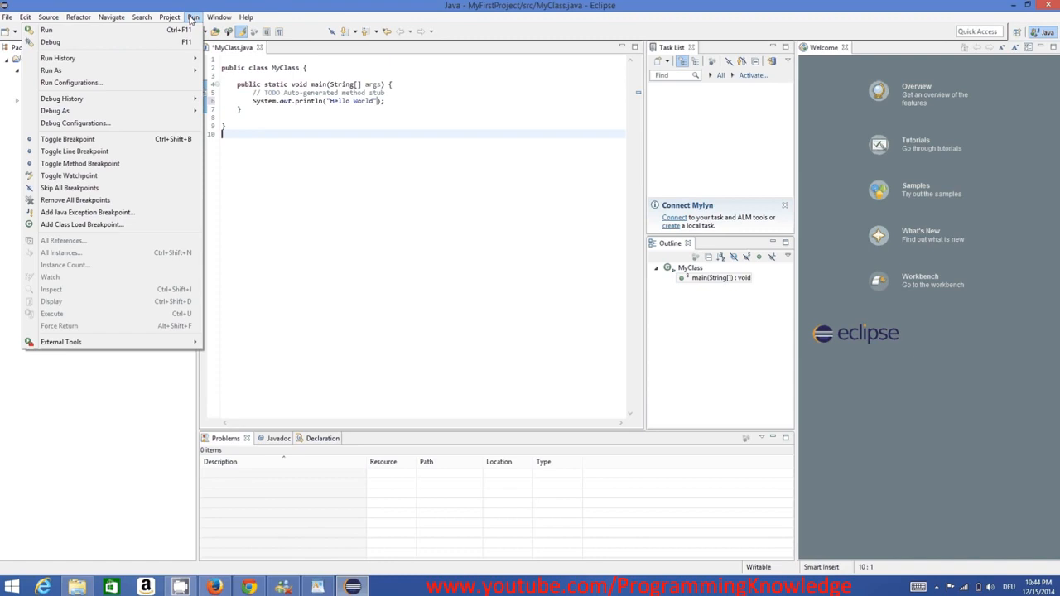
pyautogui.click(77, 69)
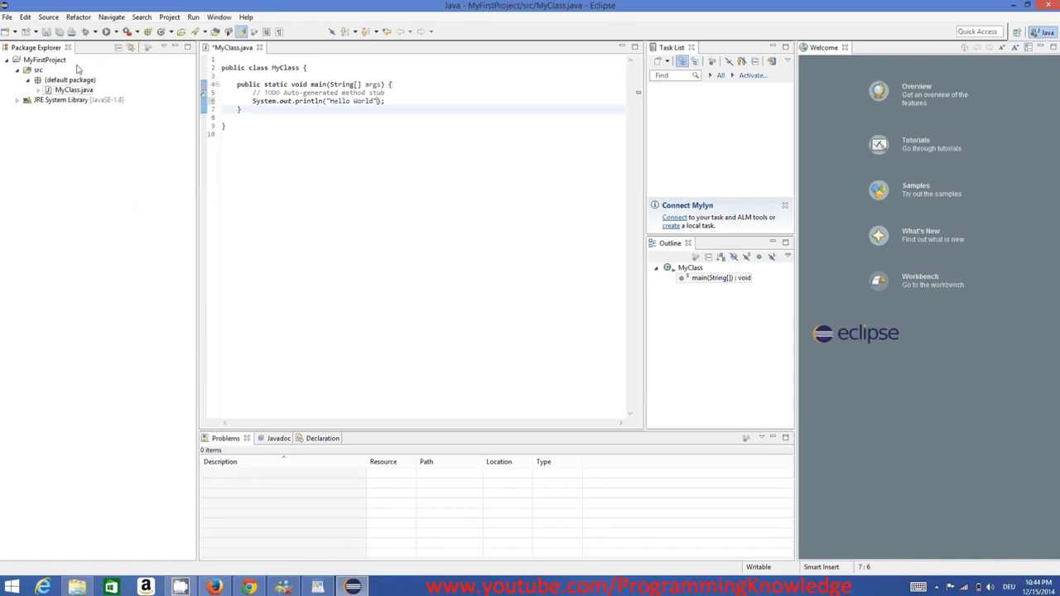
pyautogui.click(45, 61)
pyautogui.rightClick(48, 62)
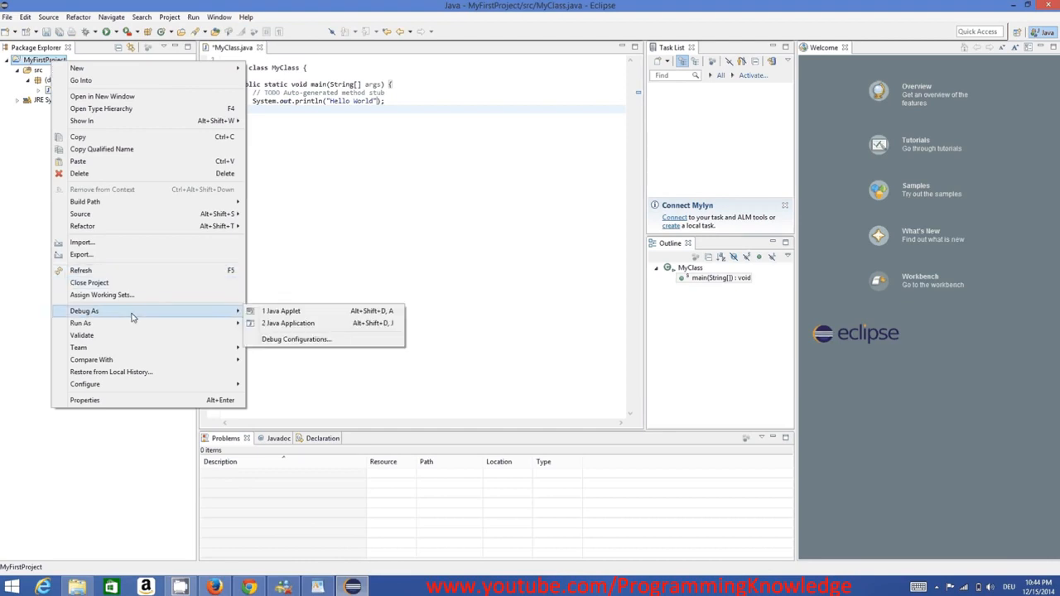
pyautogui.moveTo(171, 327)
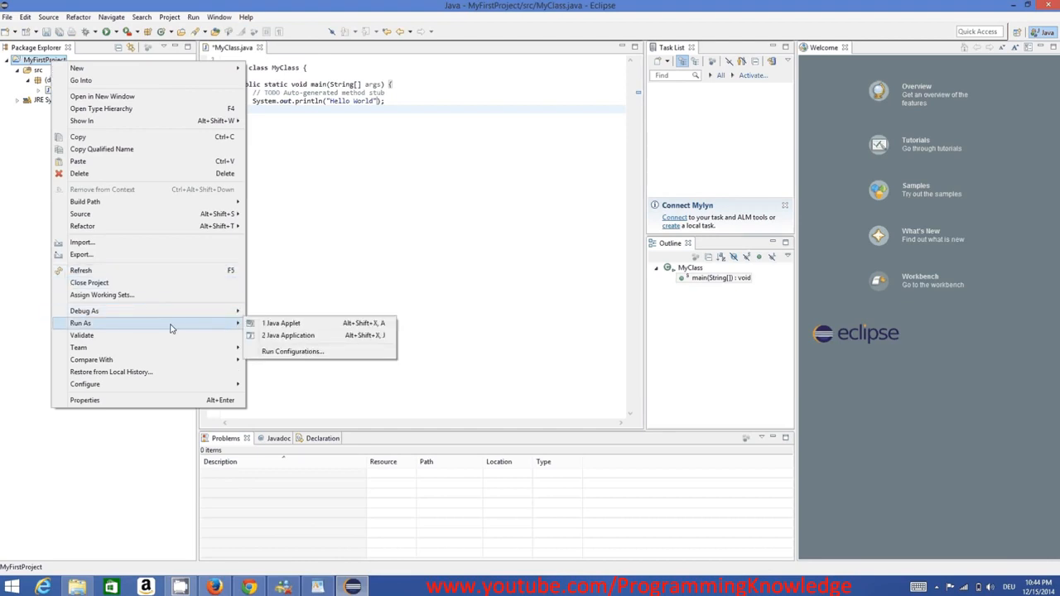
pyautogui.click(286, 335)
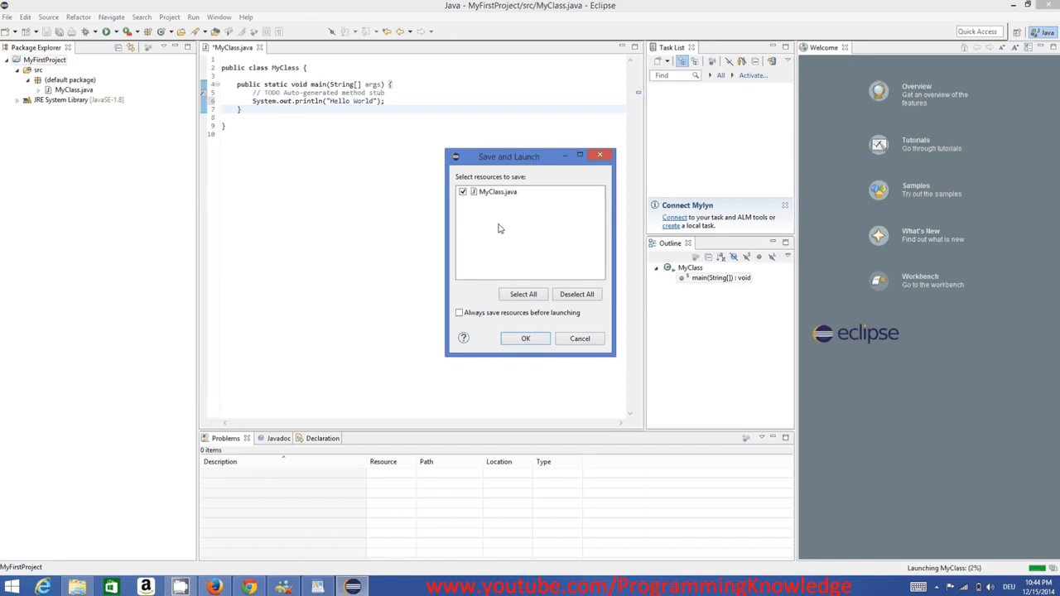
pyautogui.click(526, 339)
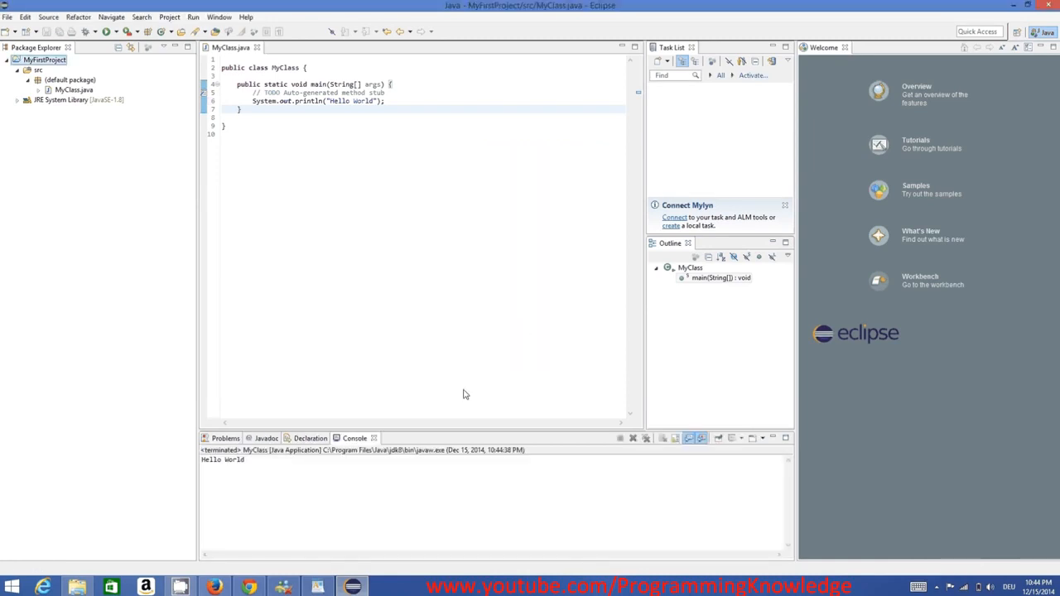
# Highlight the program's console output and the MyClass code to examine what was run.
pyautogui.moveTo(290, 467); pyautogui.dragTo(197, 459)
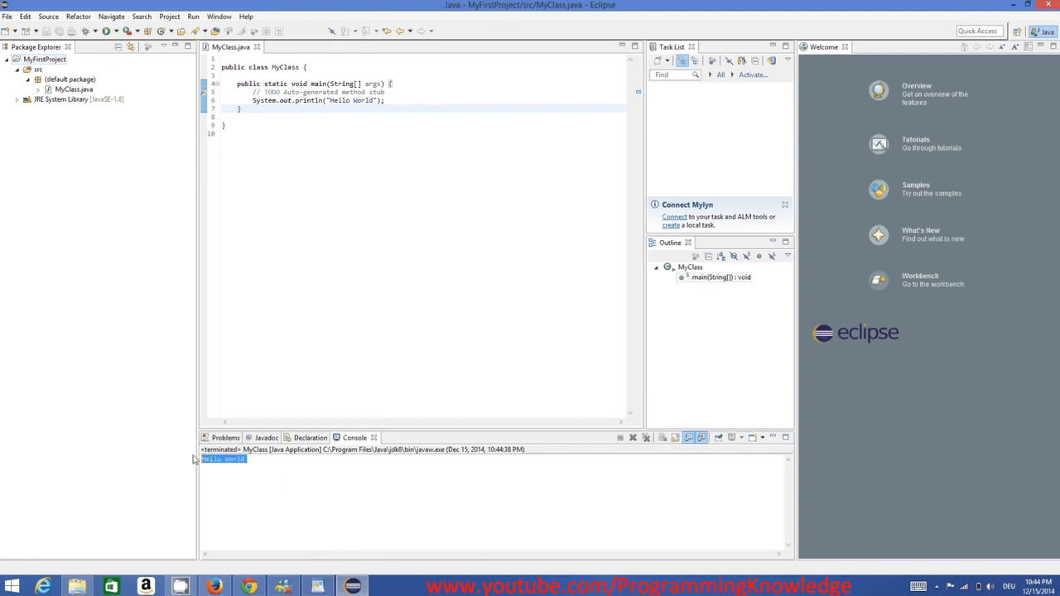
pyautogui.click(256, 462)
pyautogui.moveTo(408, 220); pyautogui.dragTo(219, 58)
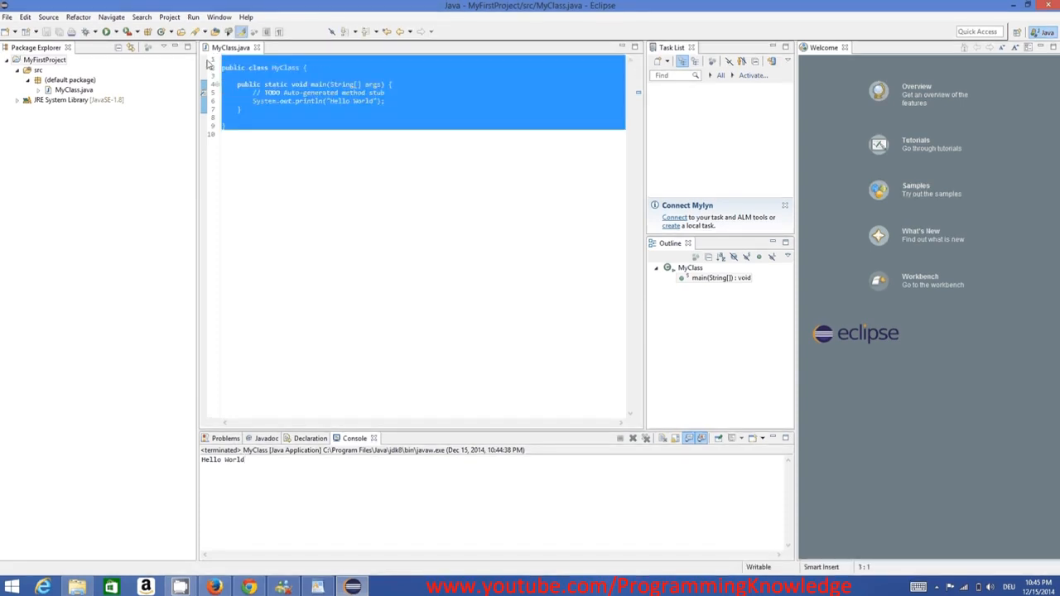
pyautogui.click(265, 85)
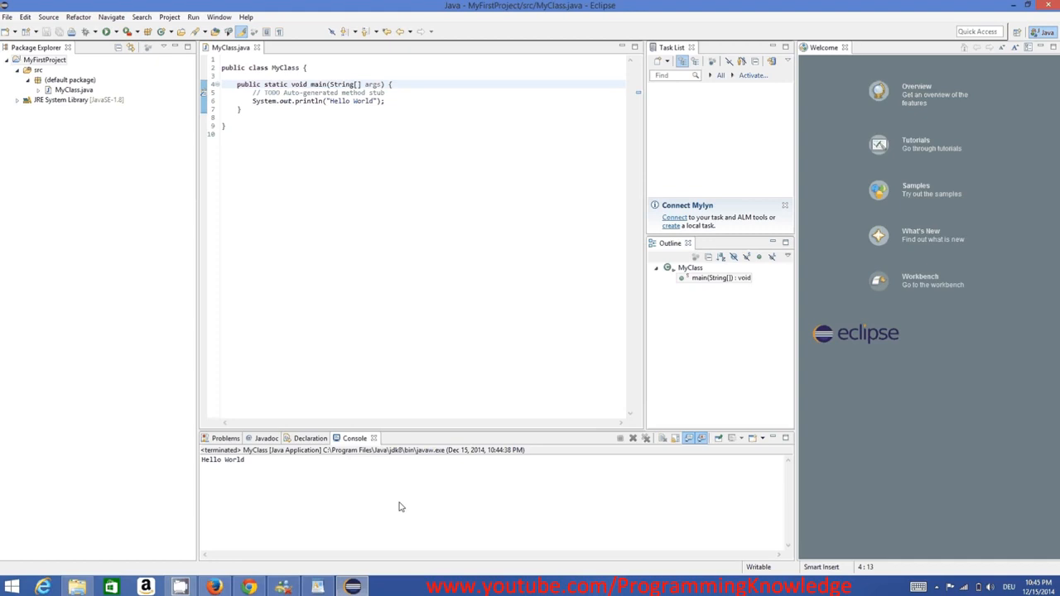
pyautogui.click(418, 591)
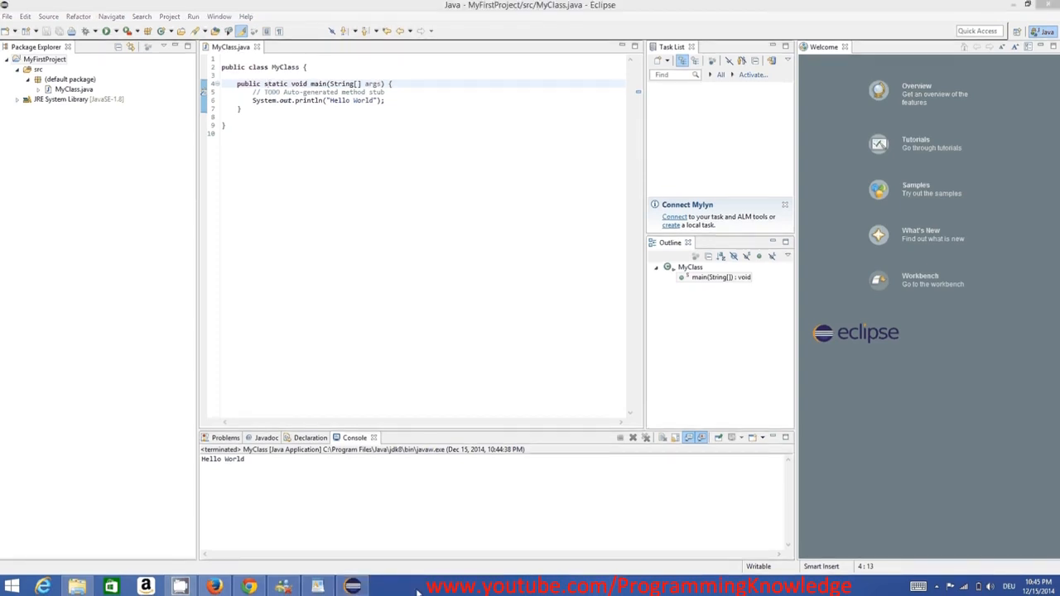